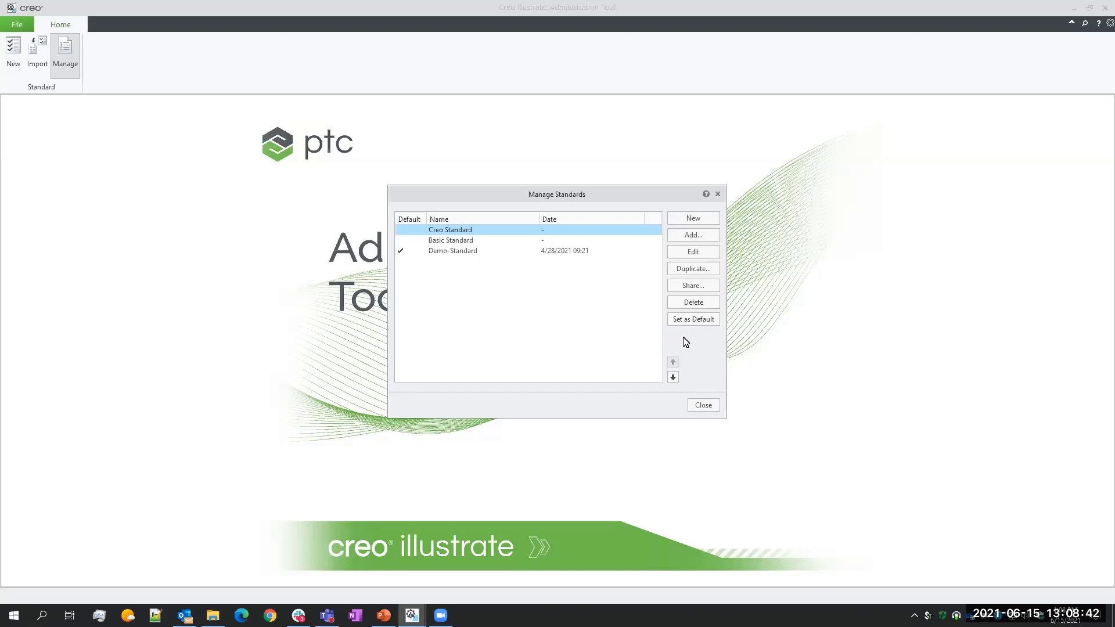
Close the standards list and import a standard from the Drill.c3di illustration
click(704, 405)
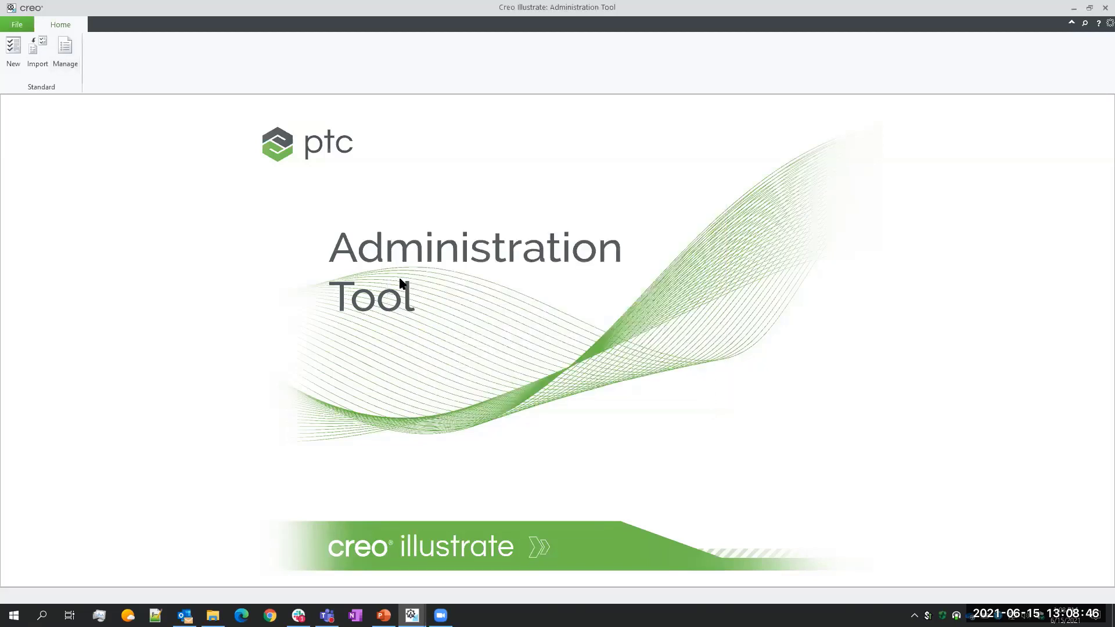
click(38, 54)
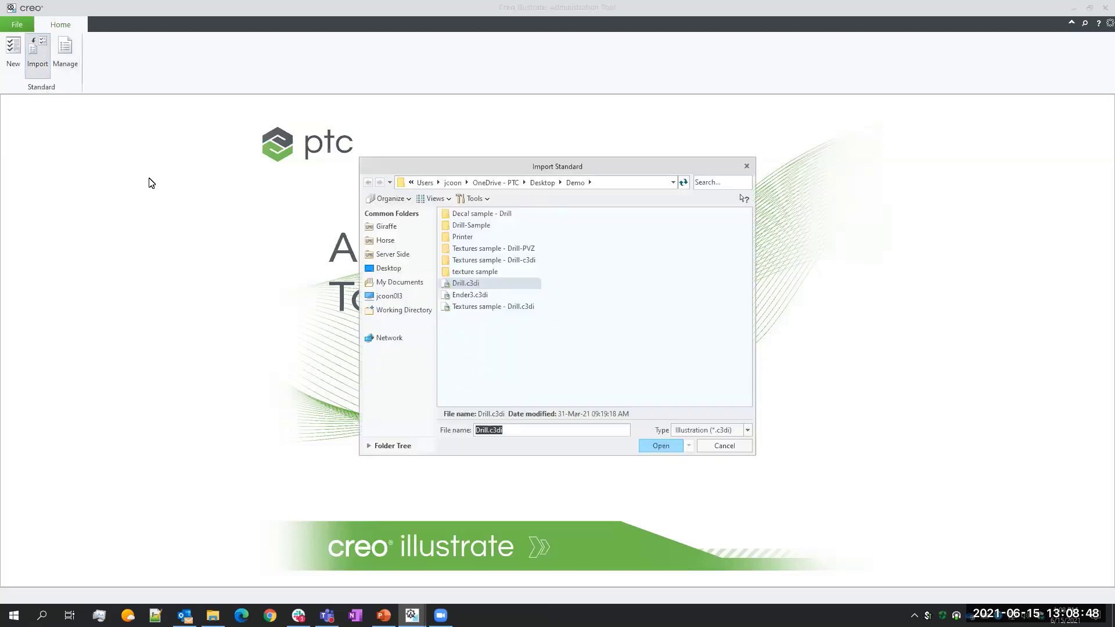
click(655, 449)
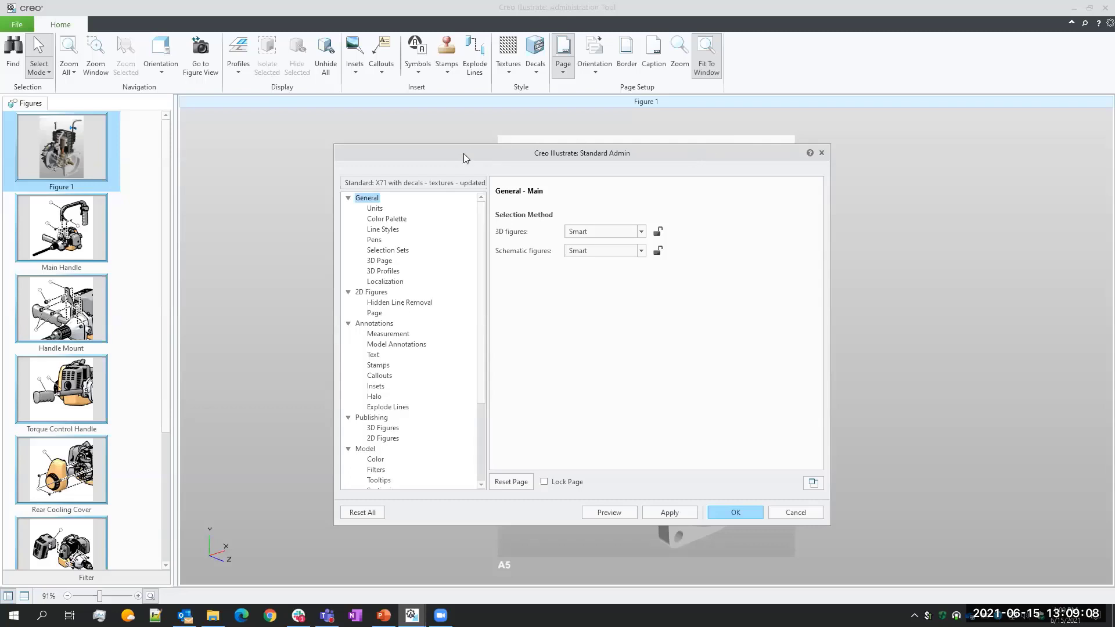
Move the Standard Admin dialog aside and display the Main Handle figure for previewing changes
drag(463, 154, 777, 145)
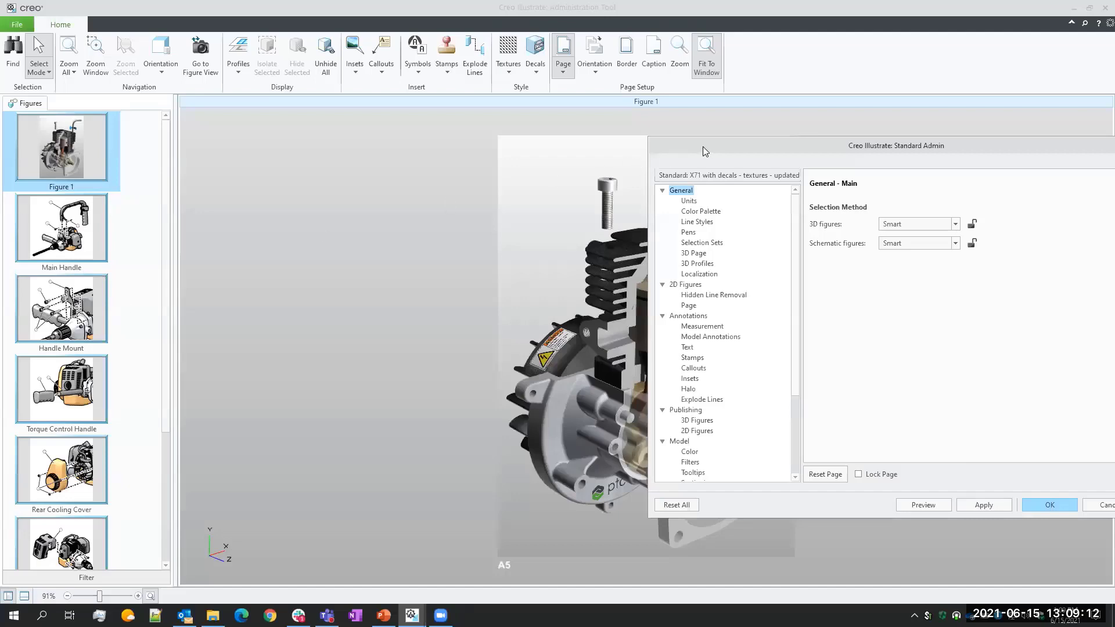
drag(703, 148, 617, 143)
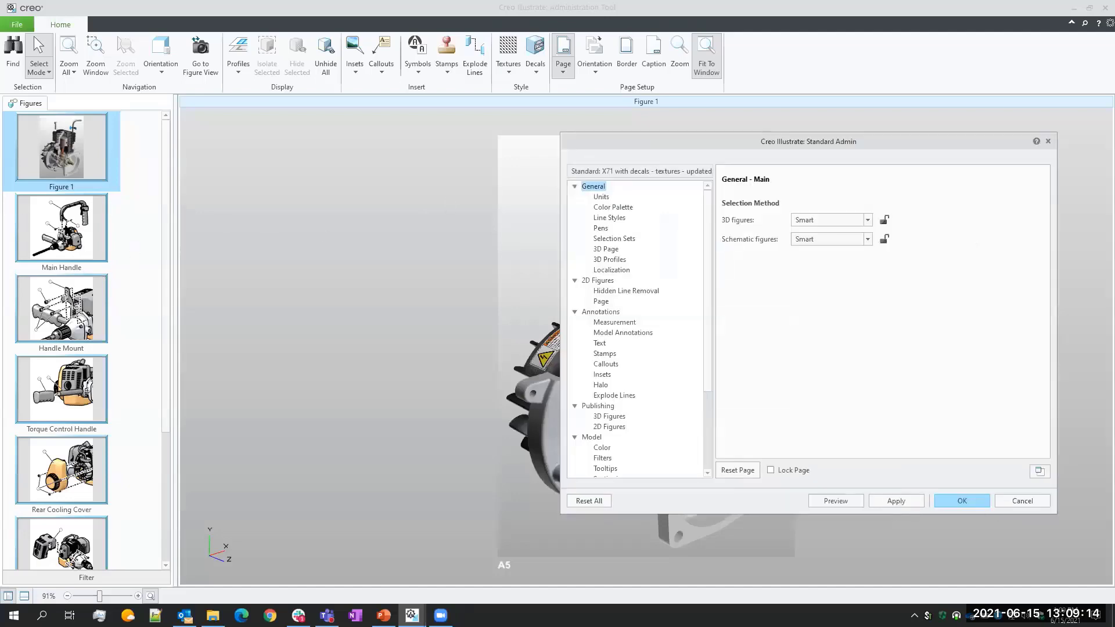
double_click(62, 229)
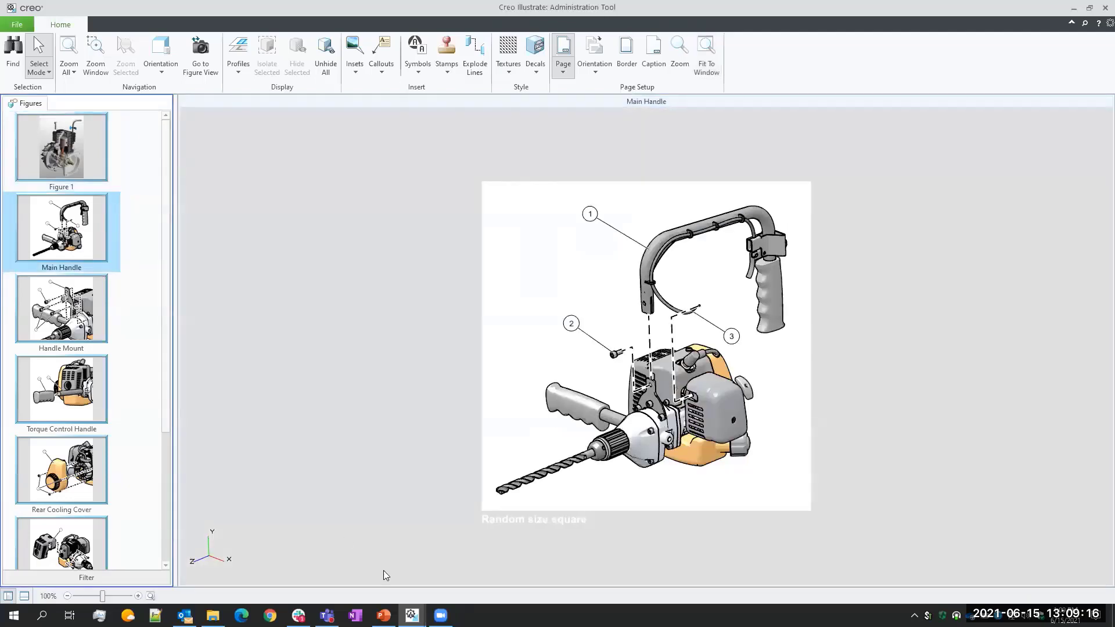
mouse_move(411, 615)
click(526, 572)
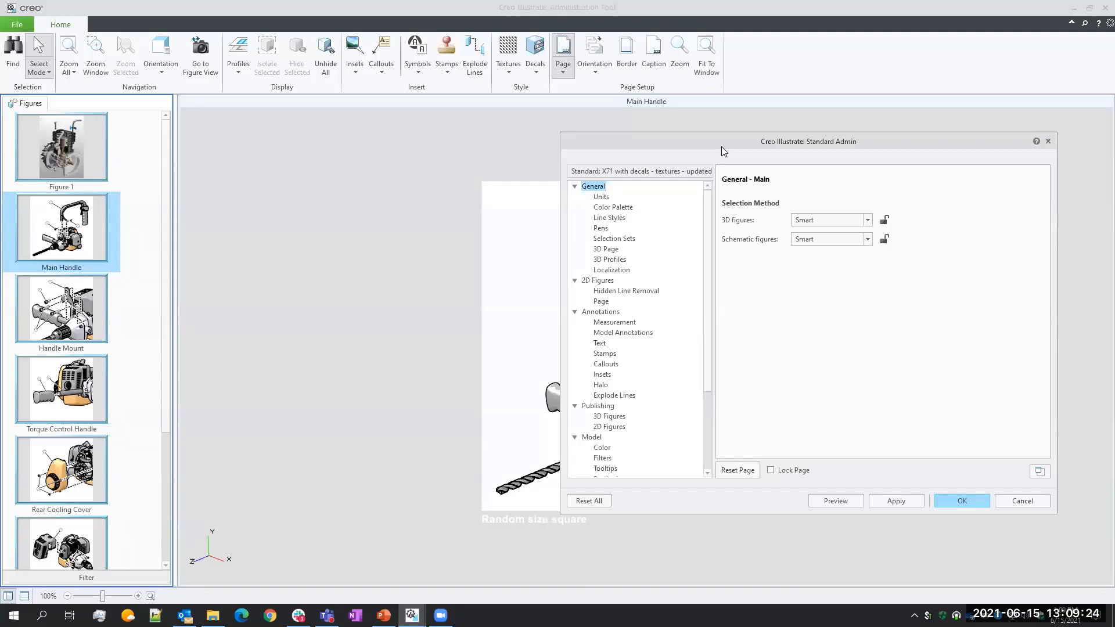
Reposition the Standard Admin dialog, try its compact size, and shrink the expanded dialog so more of the Main Handle figure shows
drag(721, 146, 526, 127)
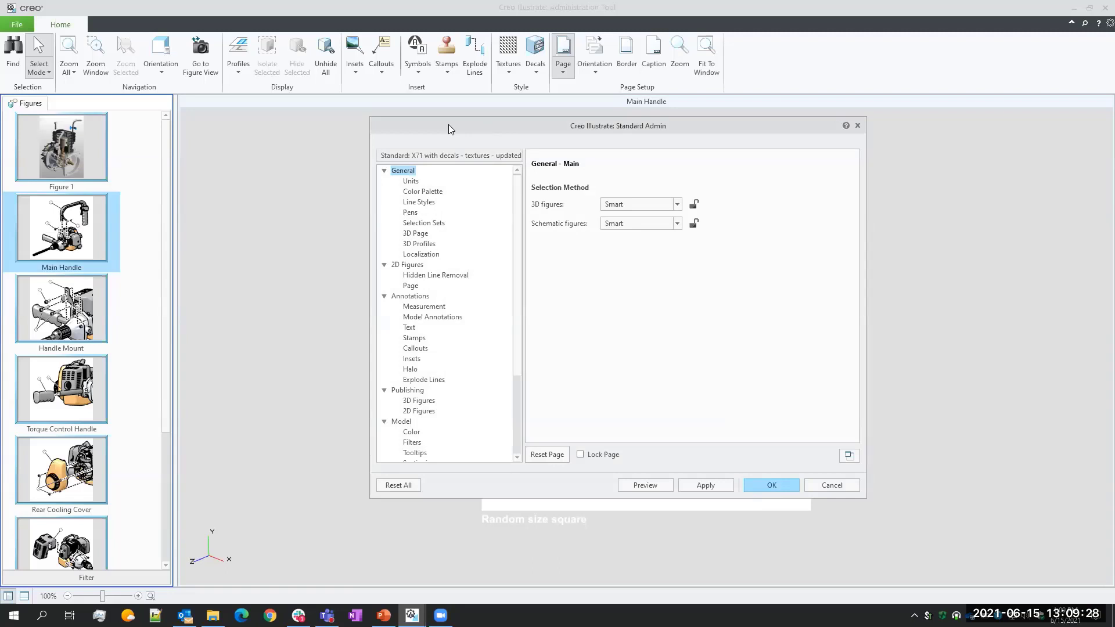
drag(448, 125, 356, 89)
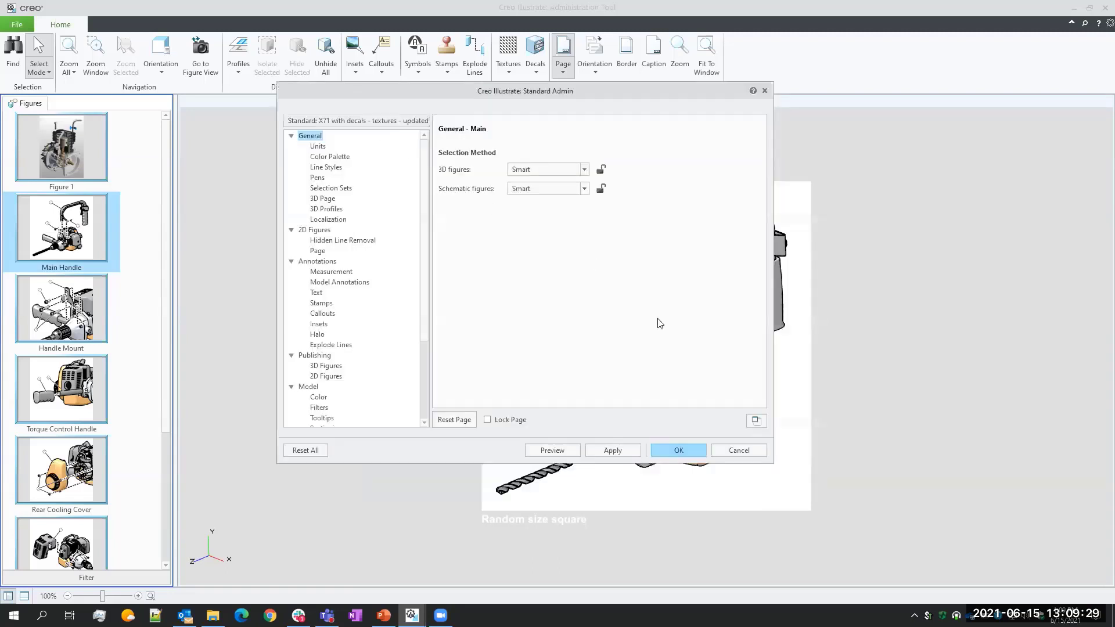
click(756, 422)
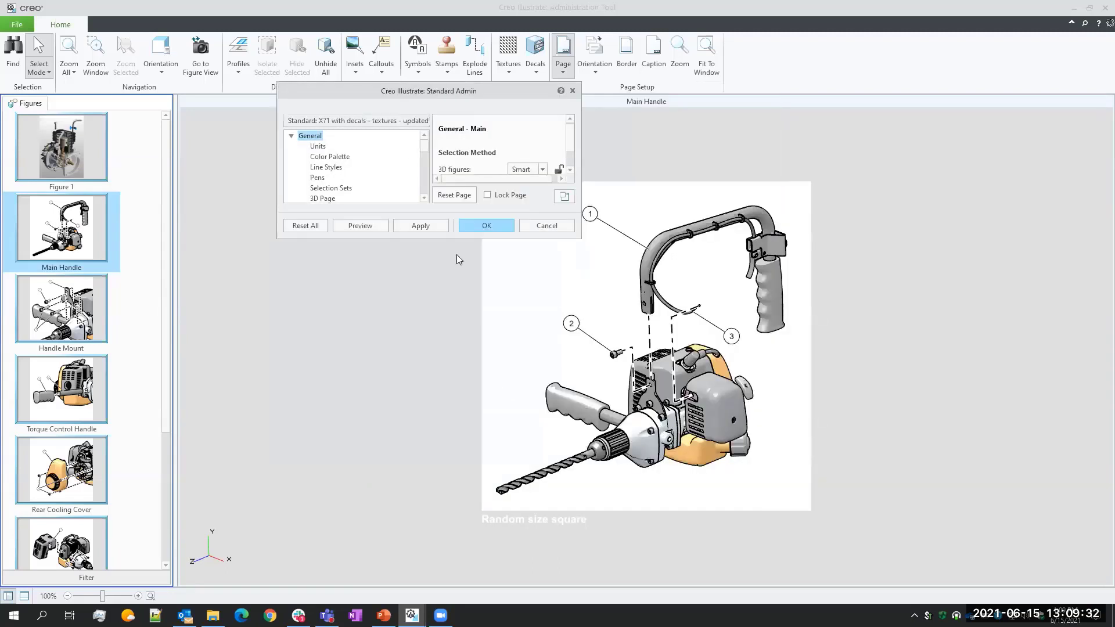
drag(458, 94, 371, 132)
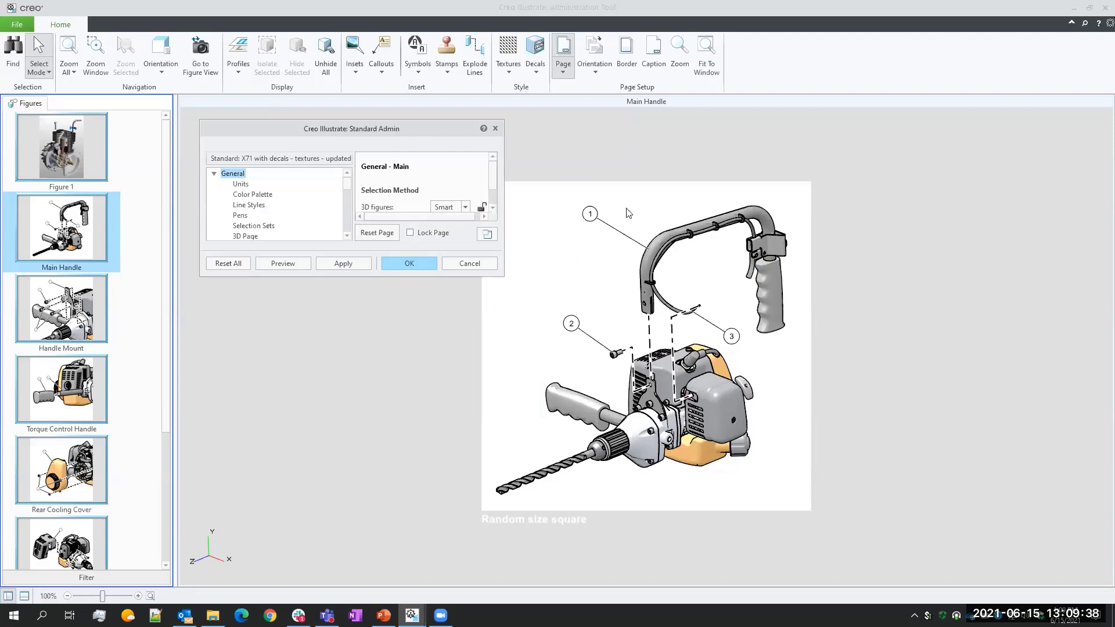
click(487, 234)
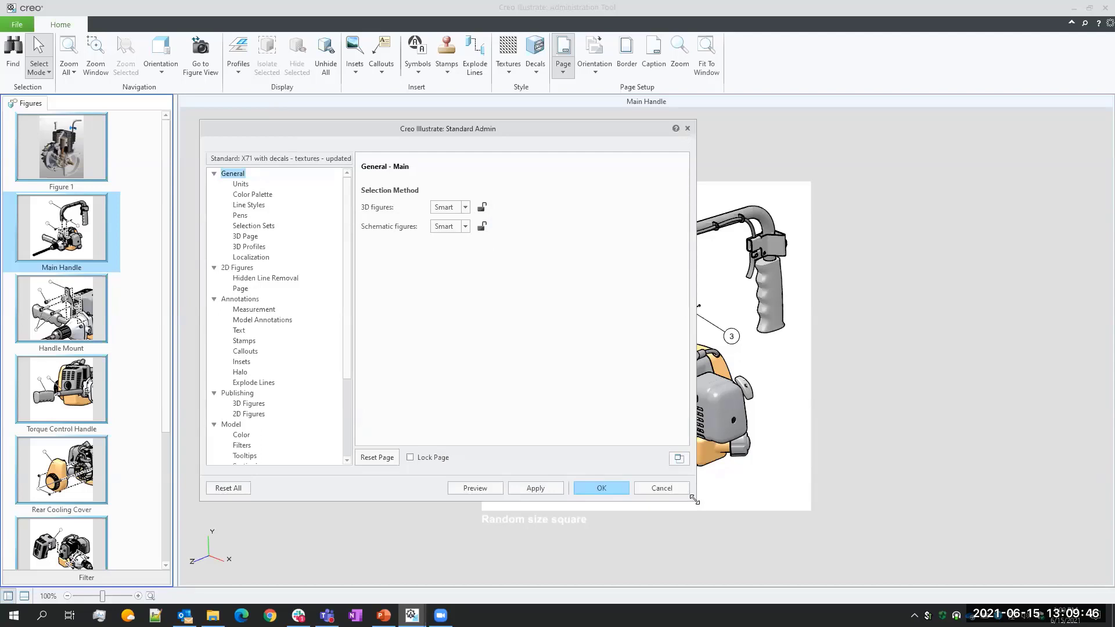
drag(696, 500, 643, 479)
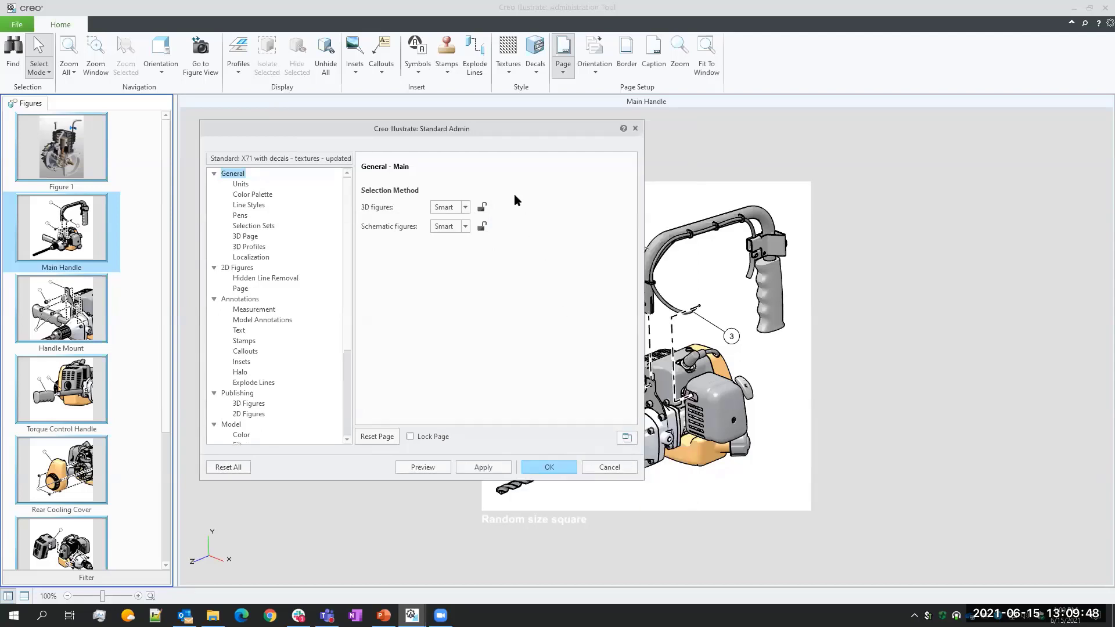
drag(480, 132, 485, 146)
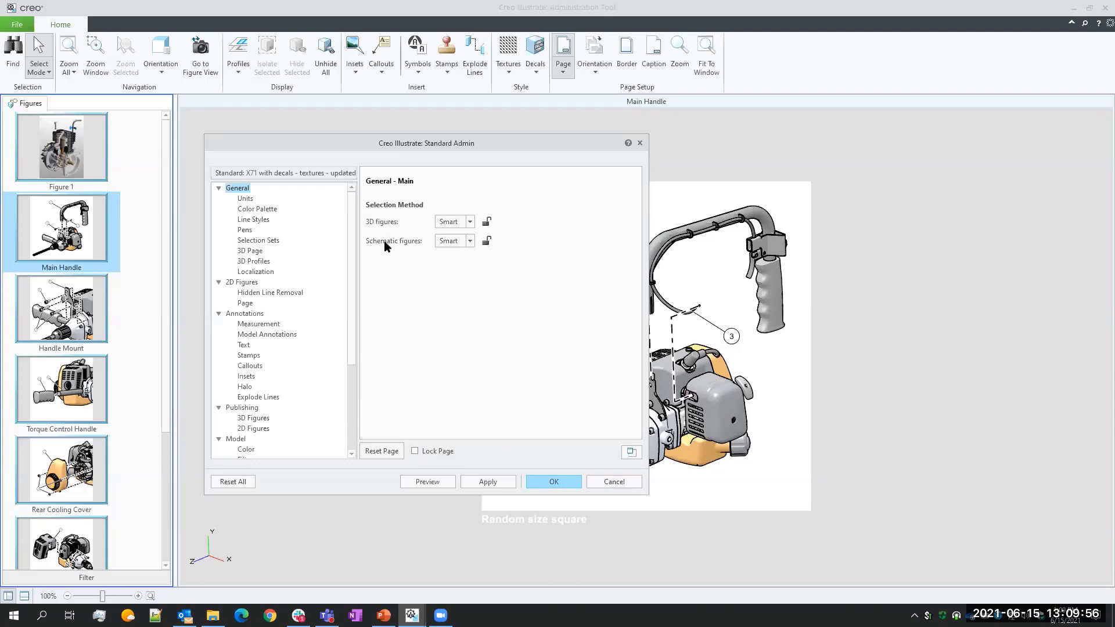
Review the Line Styles, Selection Sets, 3D Profiles and Hidden Line Removal settings, including the page lock option, and return to the General settings
click(256, 220)
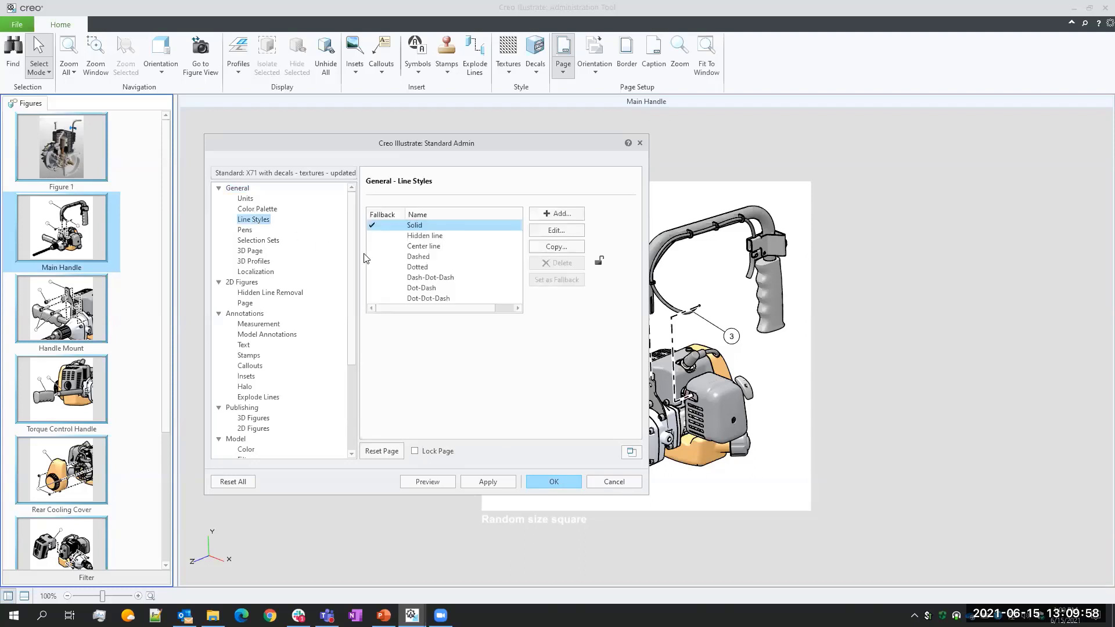
click(276, 241)
click(259, 262)
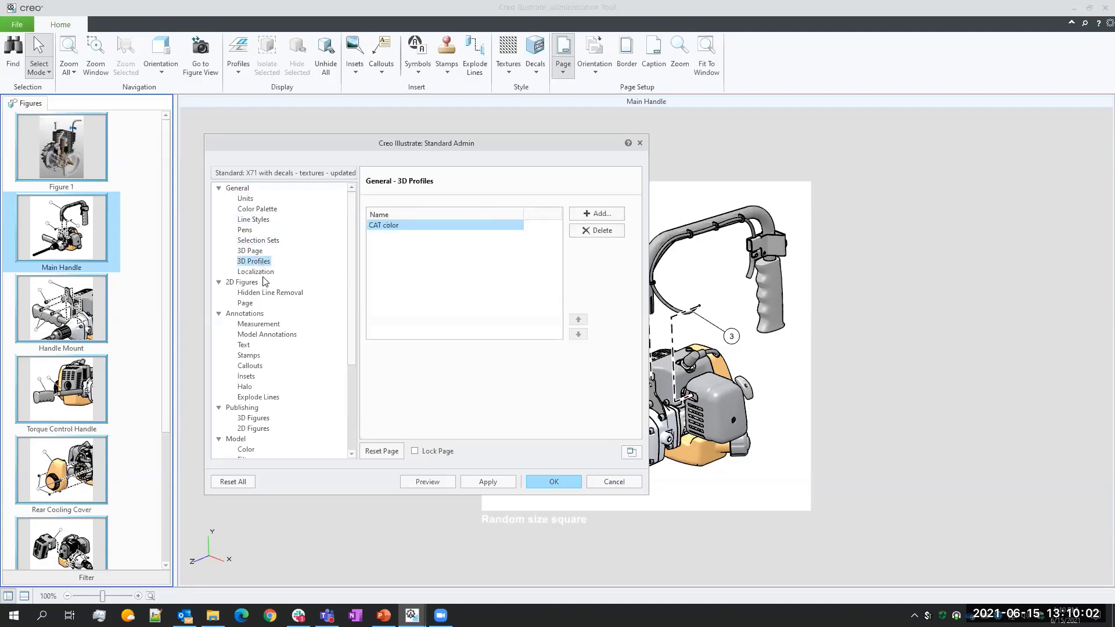
click(263, 293)
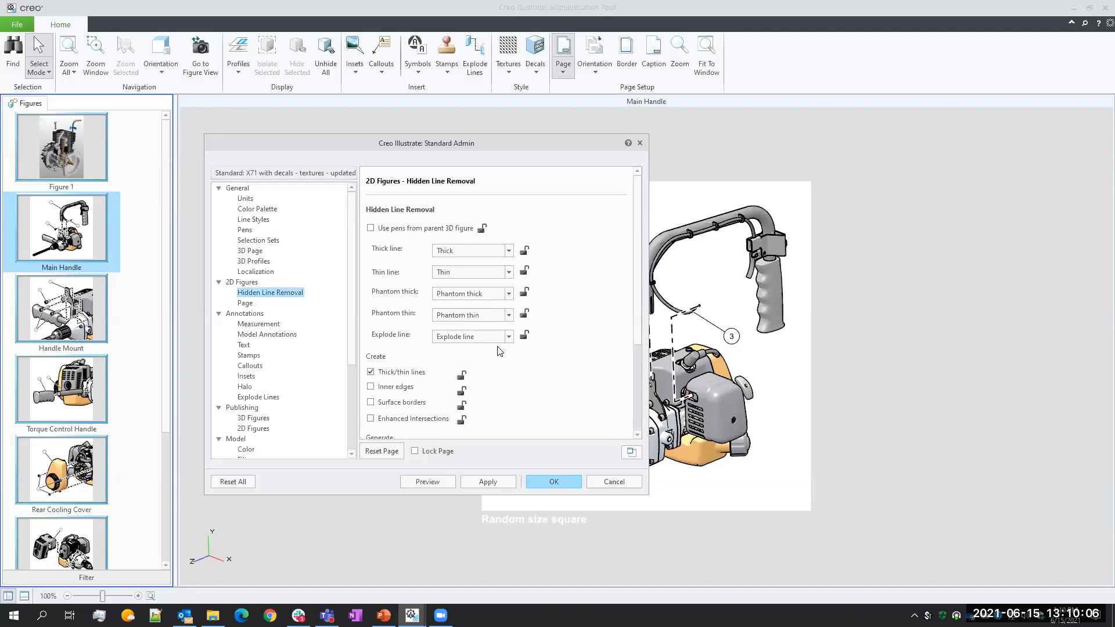
click(415, 451)
click(415, 452)
click(245, 189)
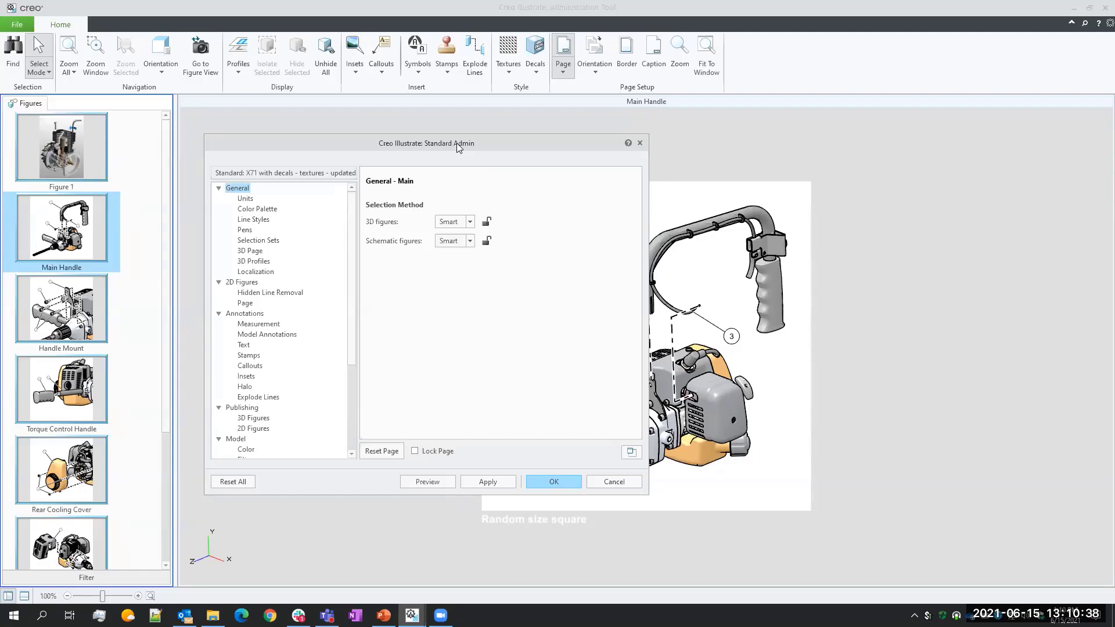
Set the Item Number callout template's label shape to Rectangle and preview it on the Main Handle figure
drag(456, 143, 370, 126)
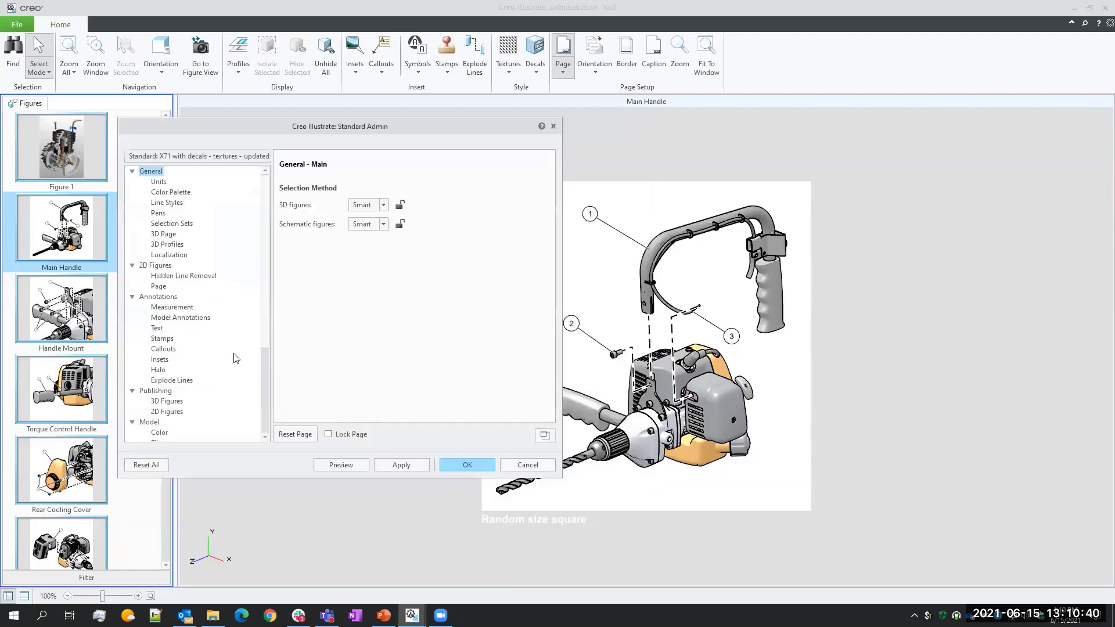
click(170, 350)
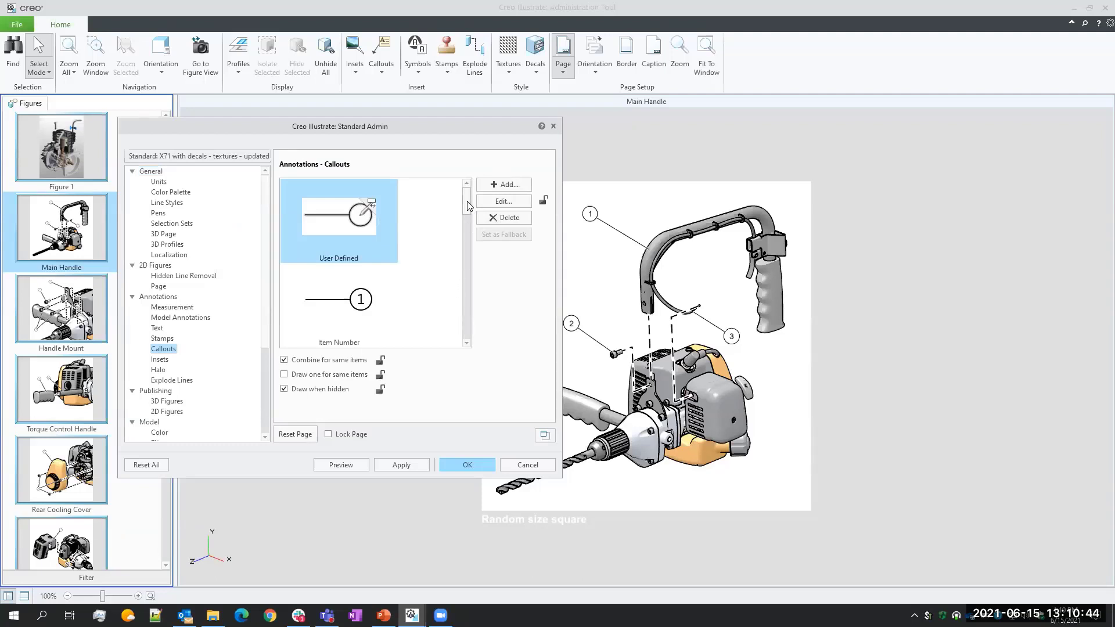
drag(467, 203, 465, 209)
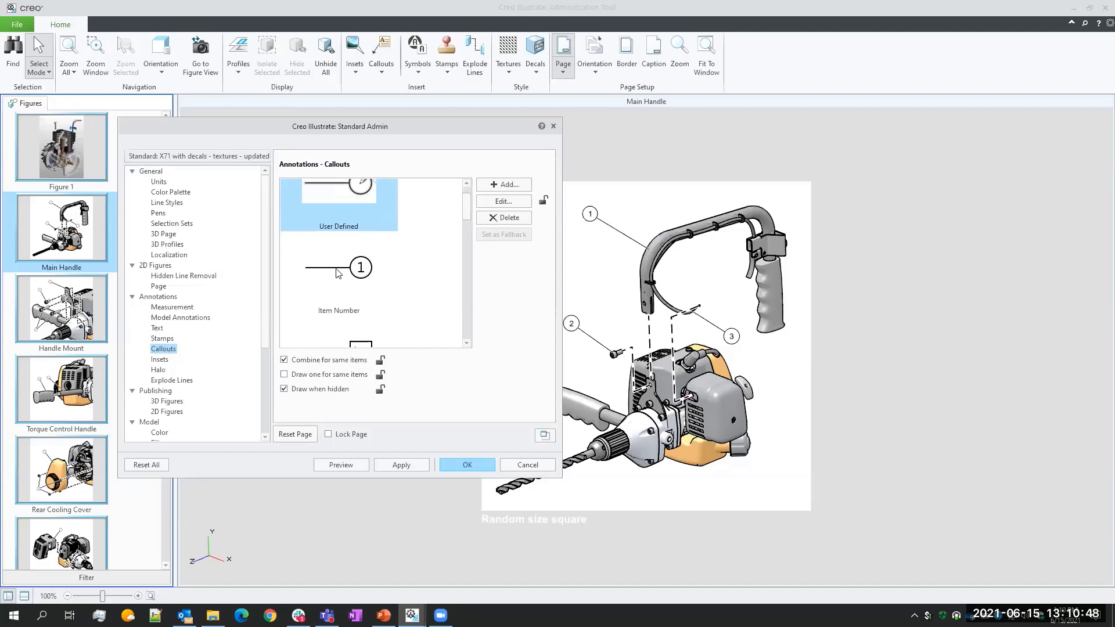
click(339, 273)
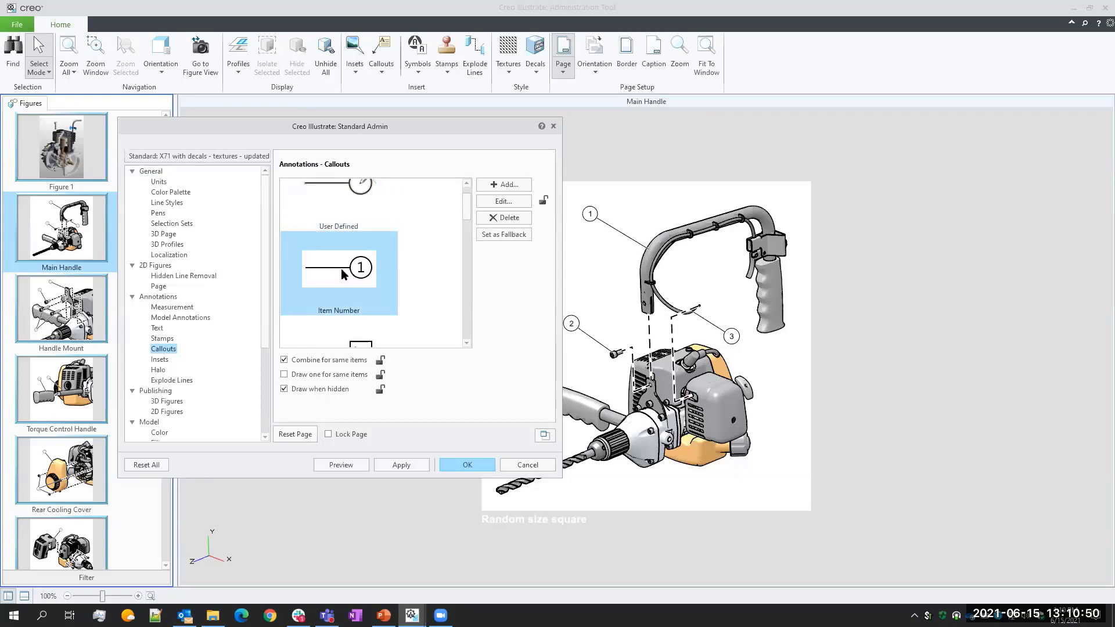
click(511, 203)
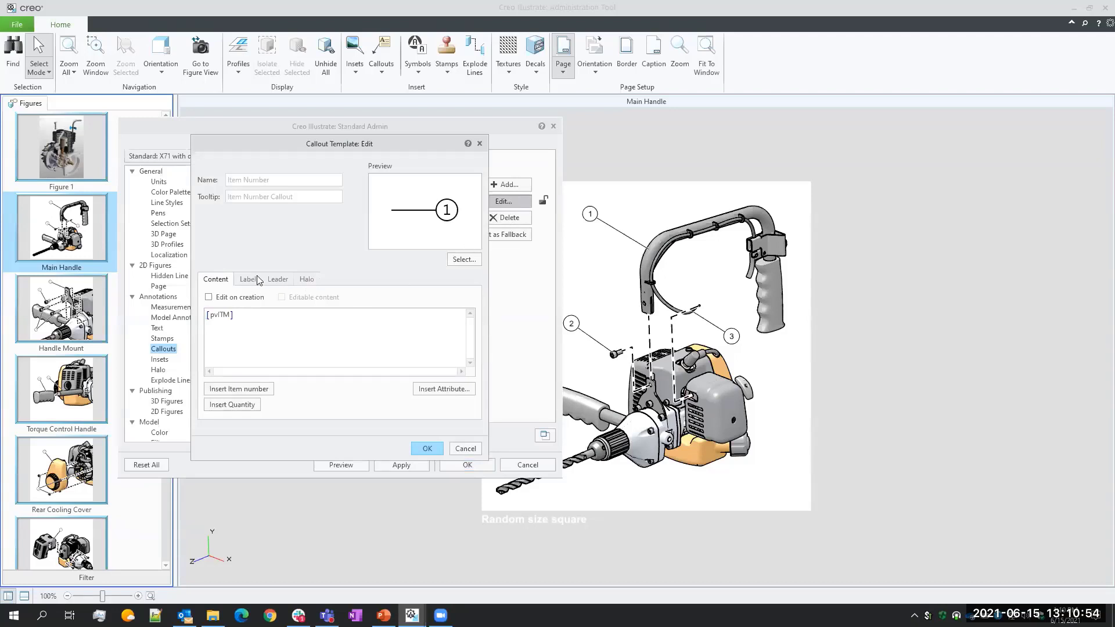
click(254, 282)
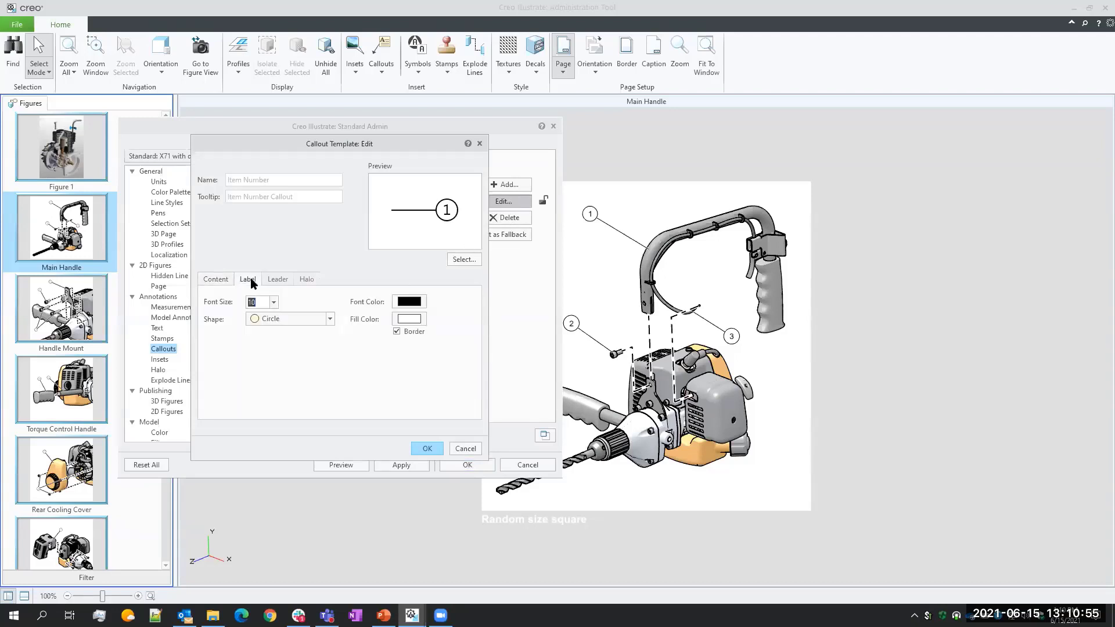
click(329, 318)
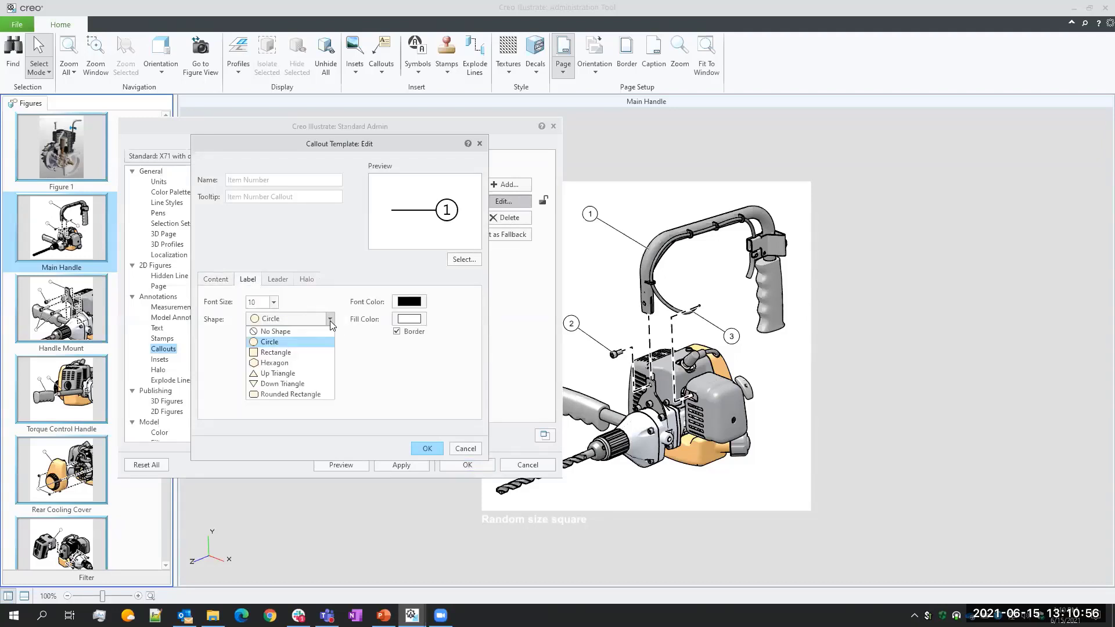
click(321, 353)
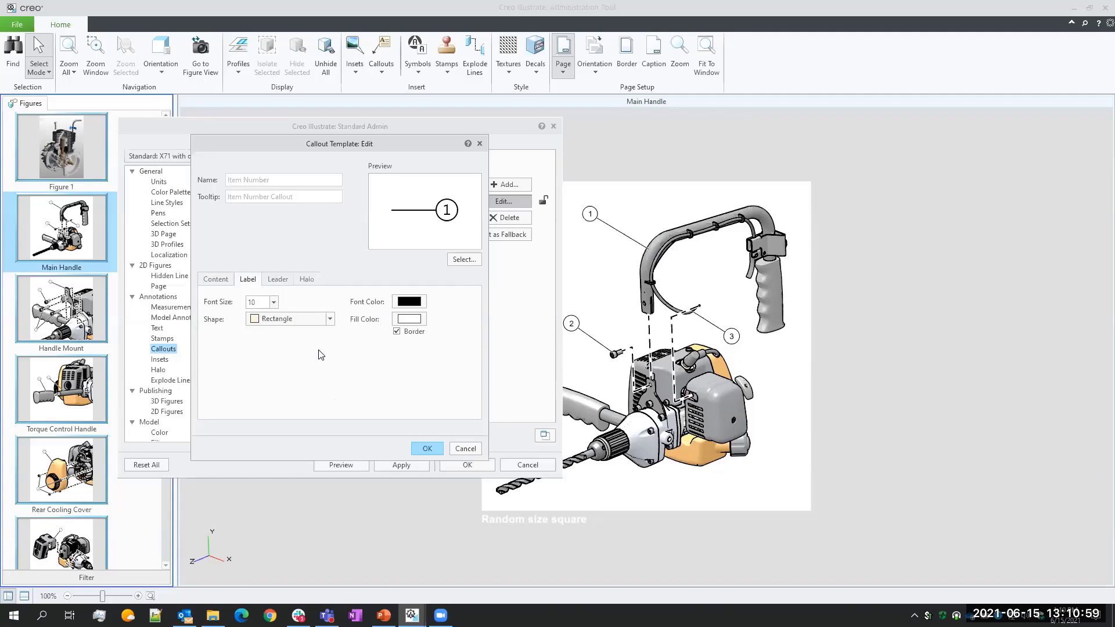
click(425, 449)
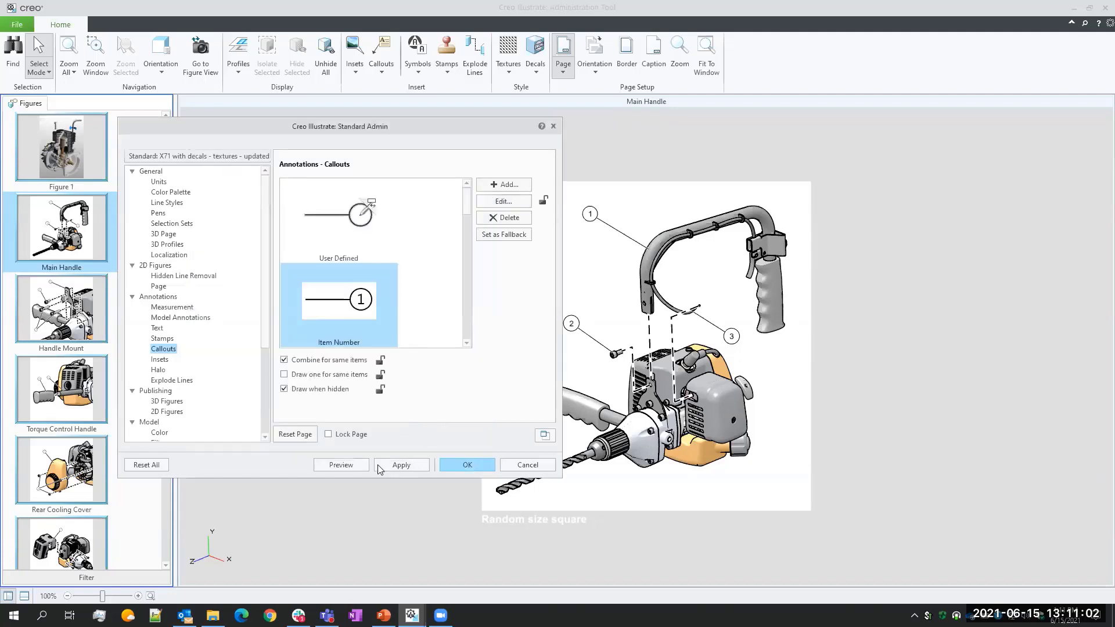
click(357, 468)
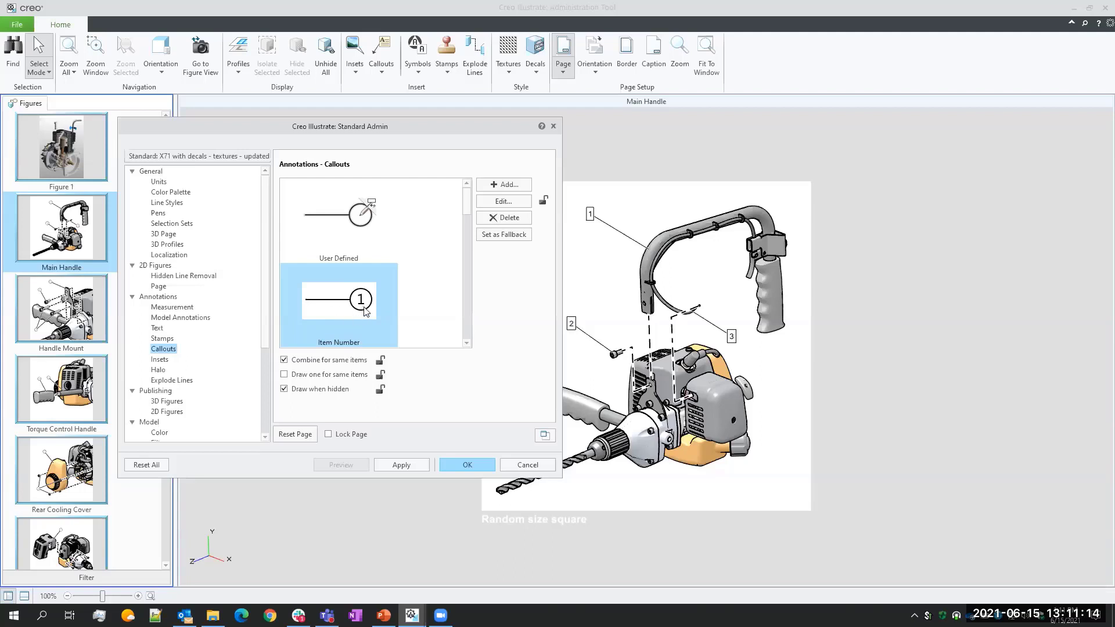
Delete the Item Number callout with Item Tag as its replacement, preview the result on the figure and apply it
click(493, 219)
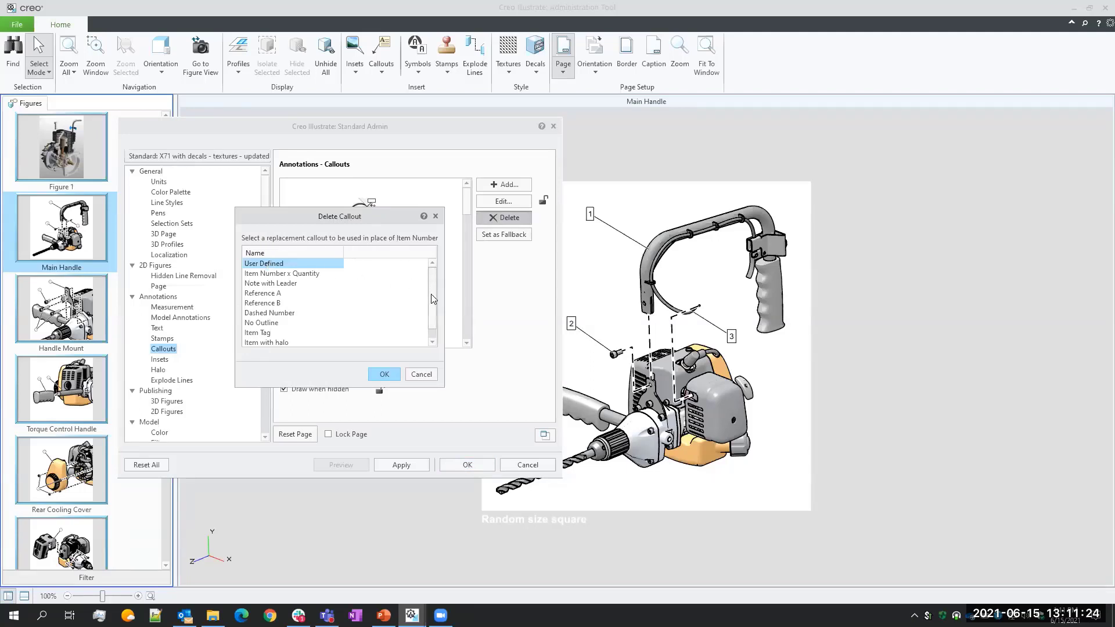
scroll(433, 293, down, 1)
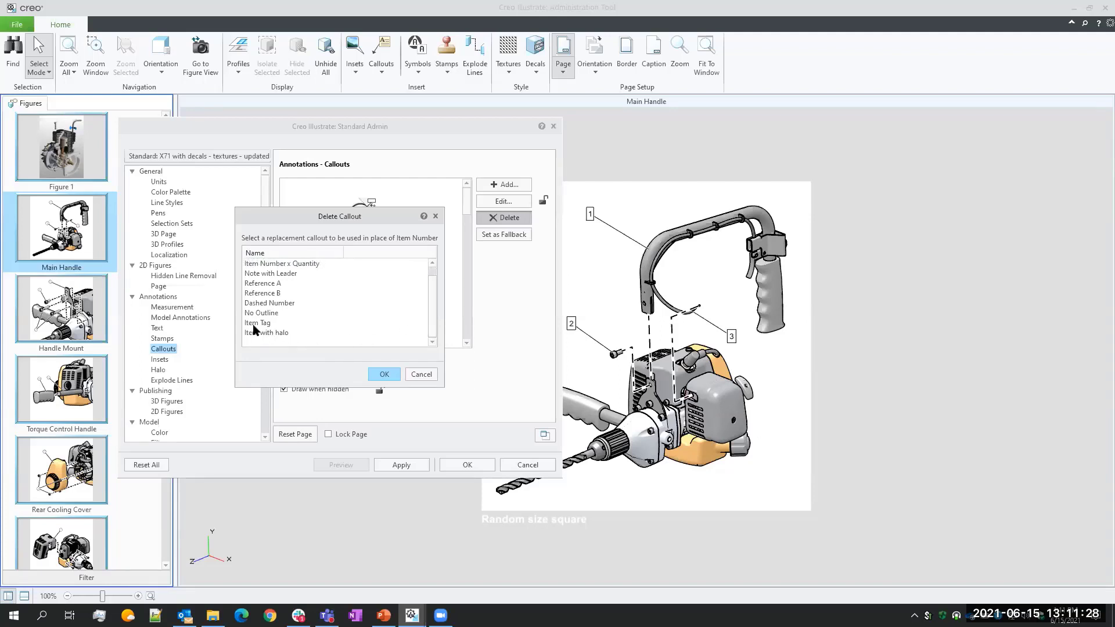
click(254, 324)
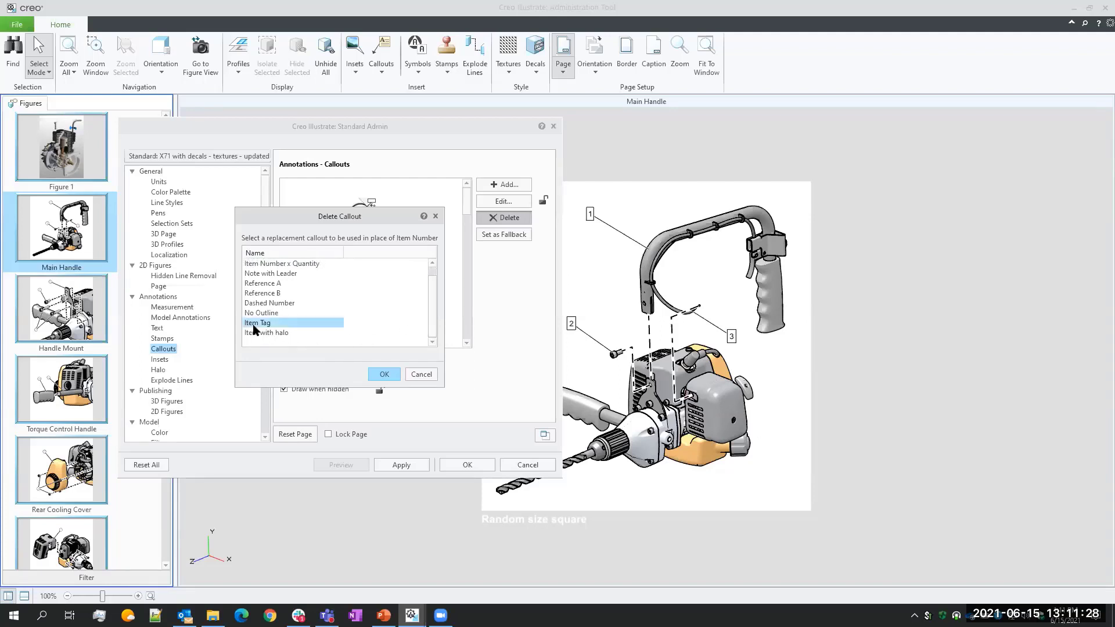
click(384, 376)
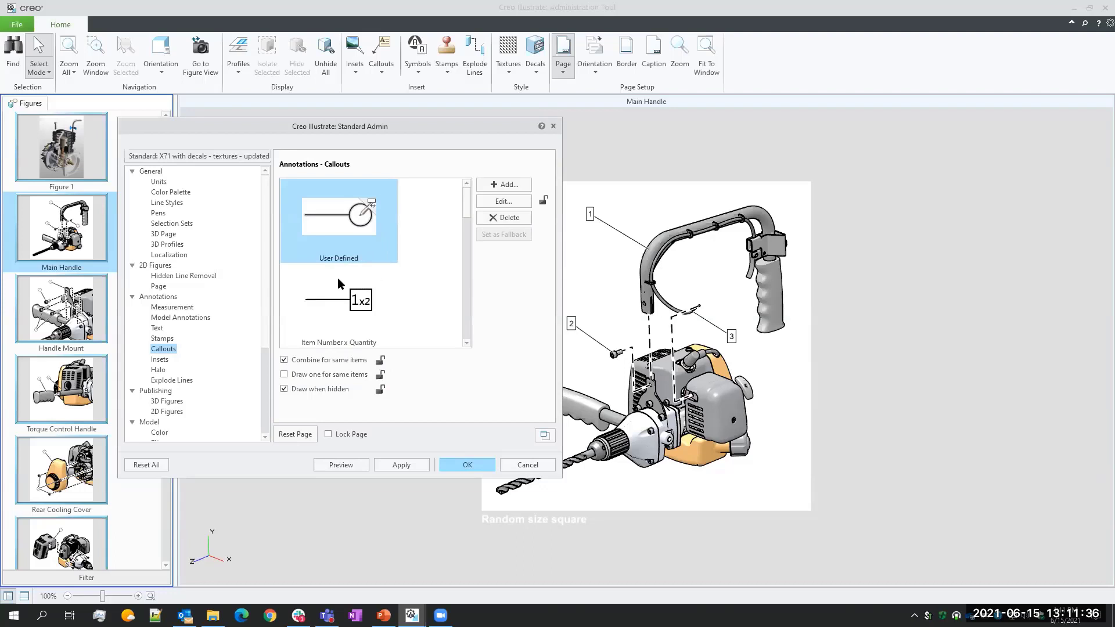
click(344, 465)
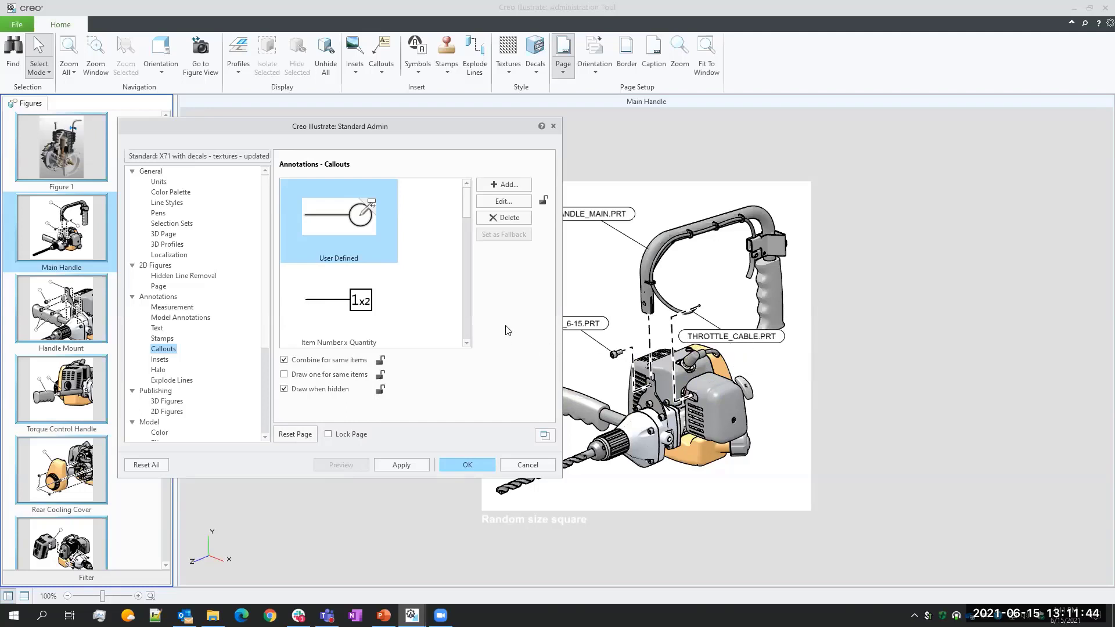
click(400, 467)
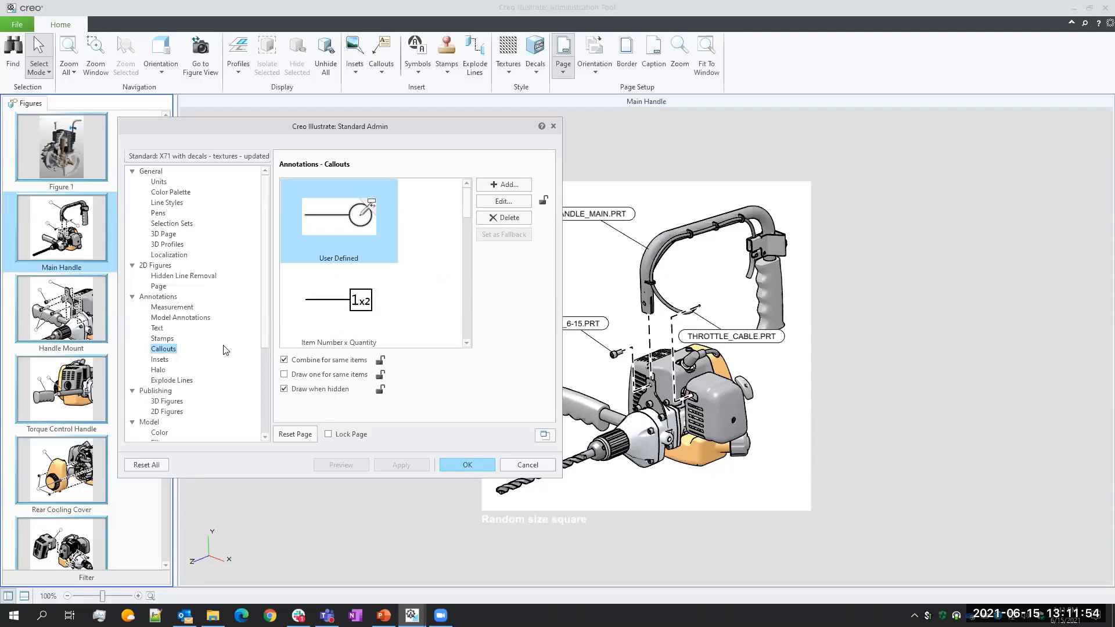
scroll(226, 349, down, 1)
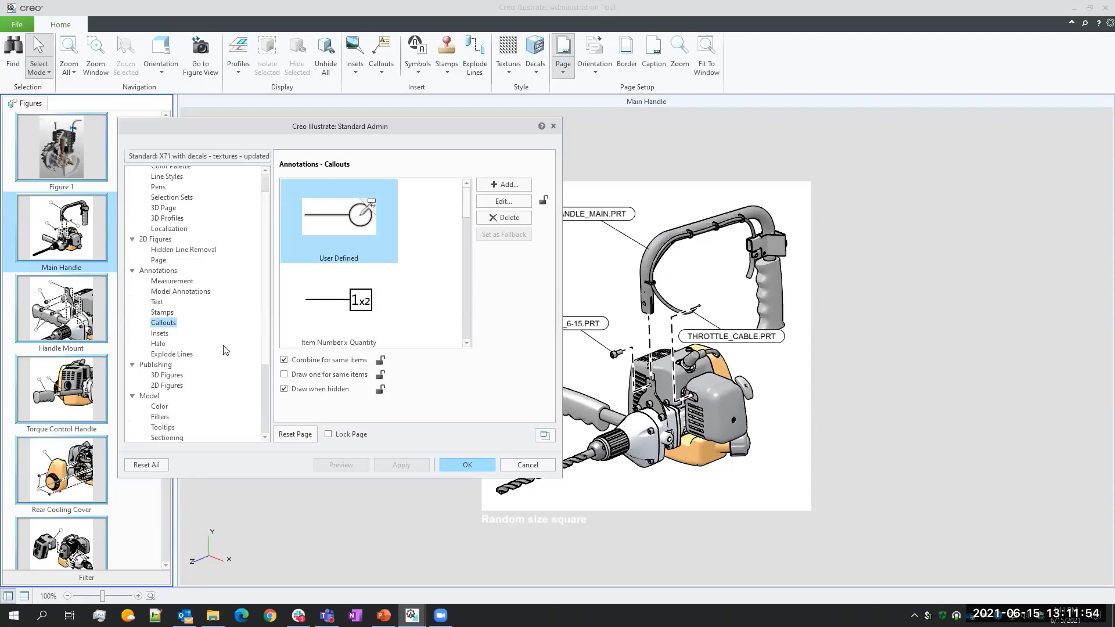
Review the 3D Figures publishing settings, examining the Creo 3D publish option and its available formats without changing it
click(166, 377)
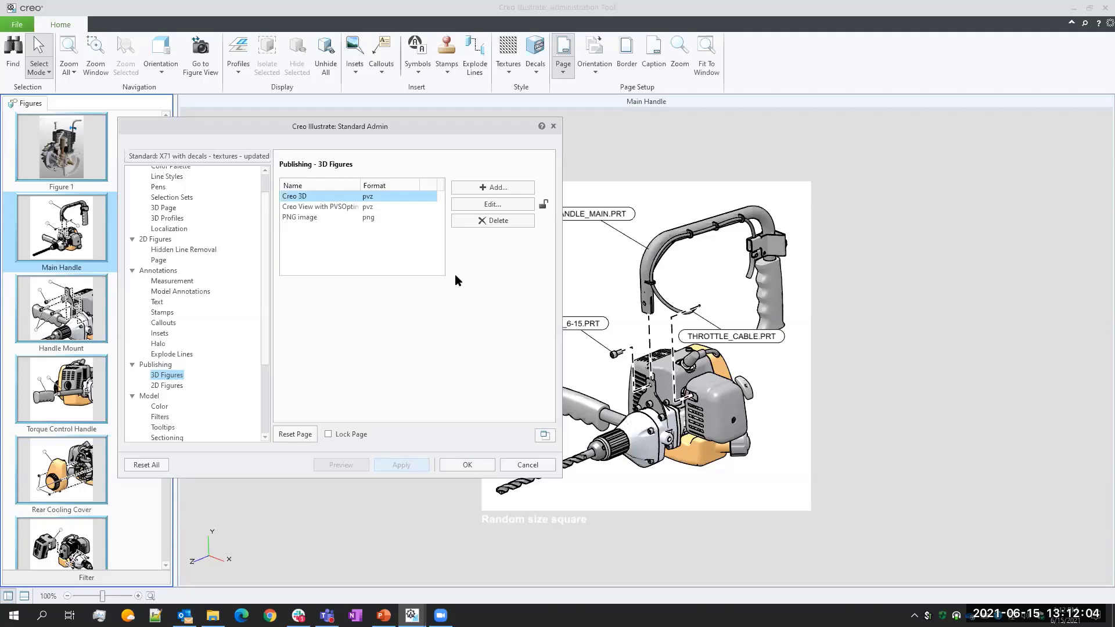
click(473, 207)
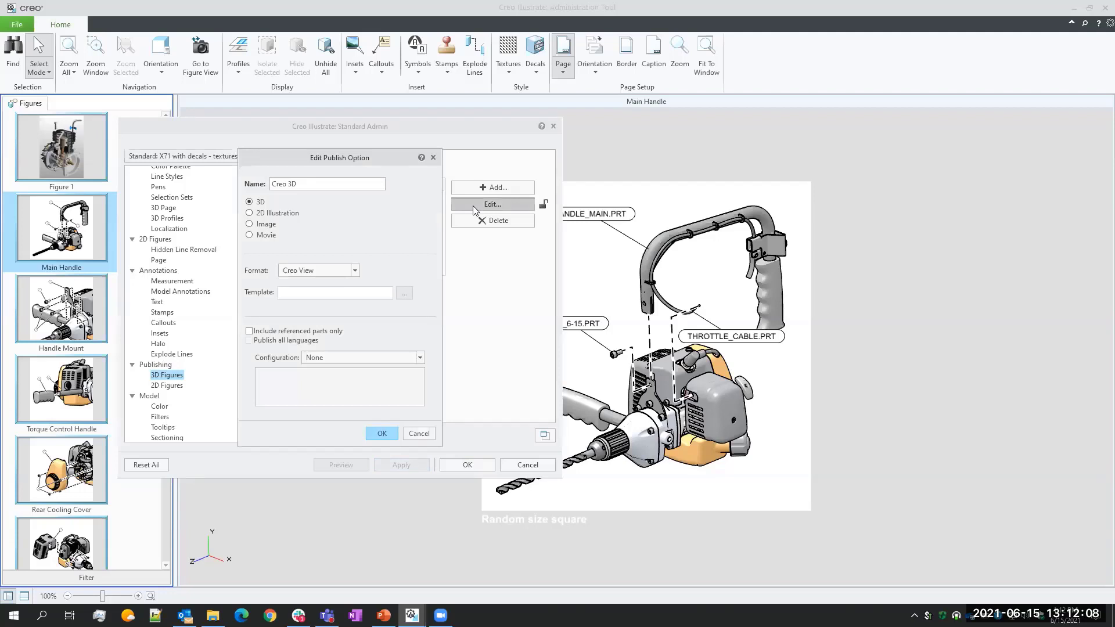
click(355, 271)
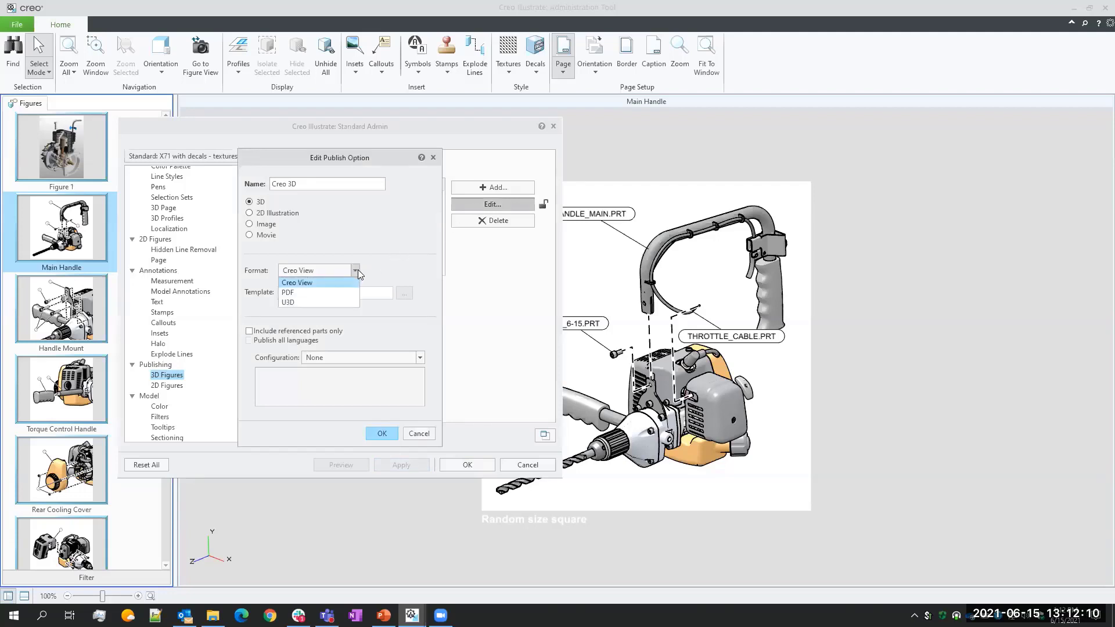
click(386, 241)
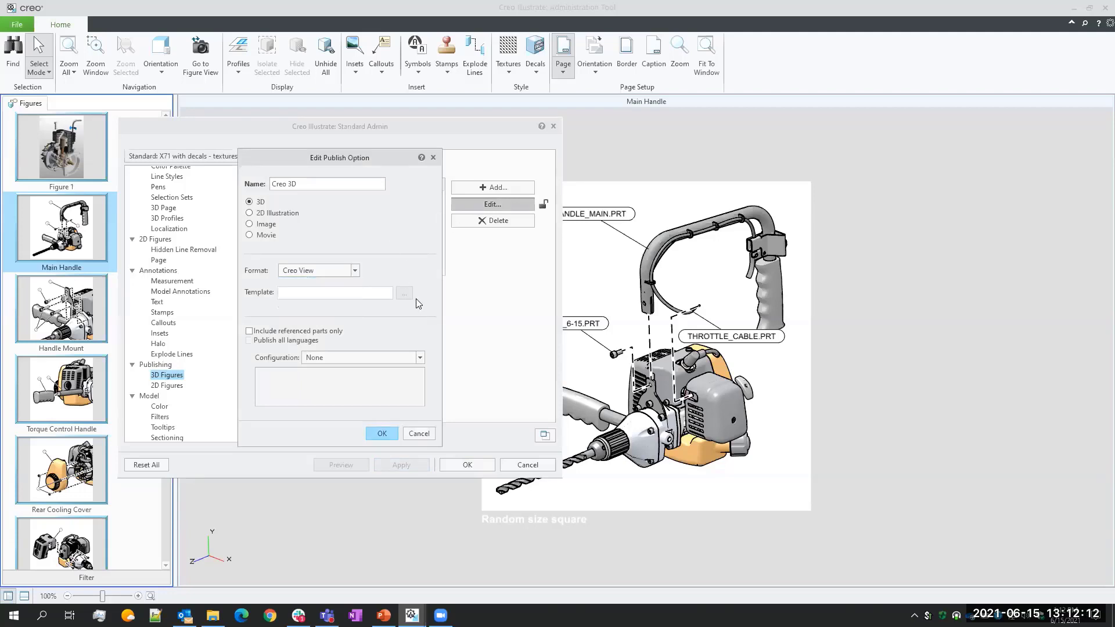
click(420, 433)
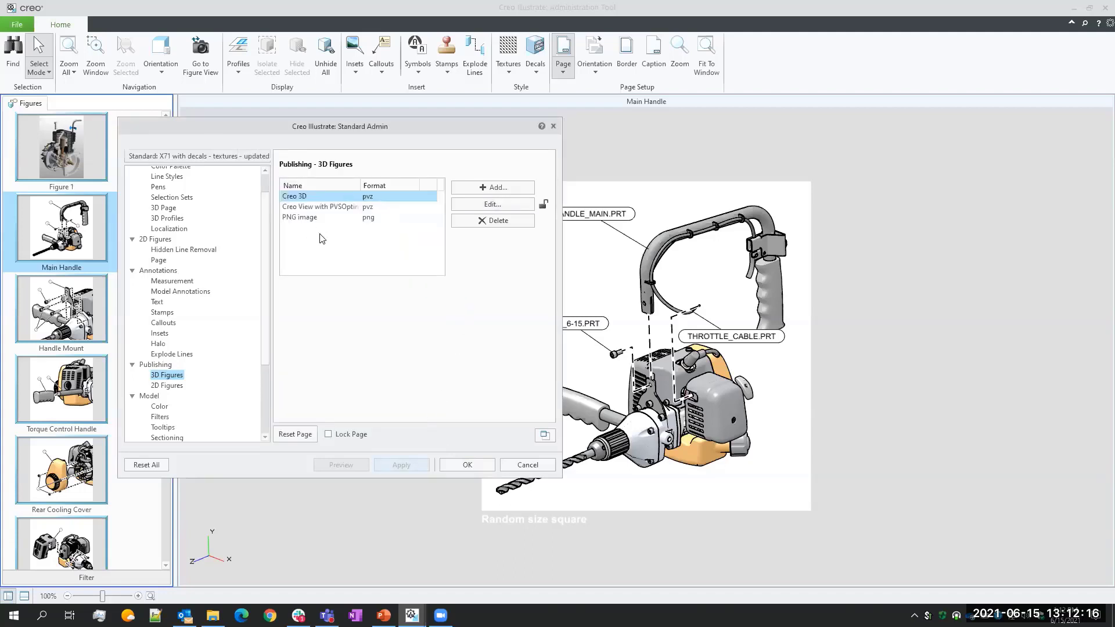
Add a 2D Illustration publish option named SVG in SVG format for 3D figures and apply it
click(492, 187)
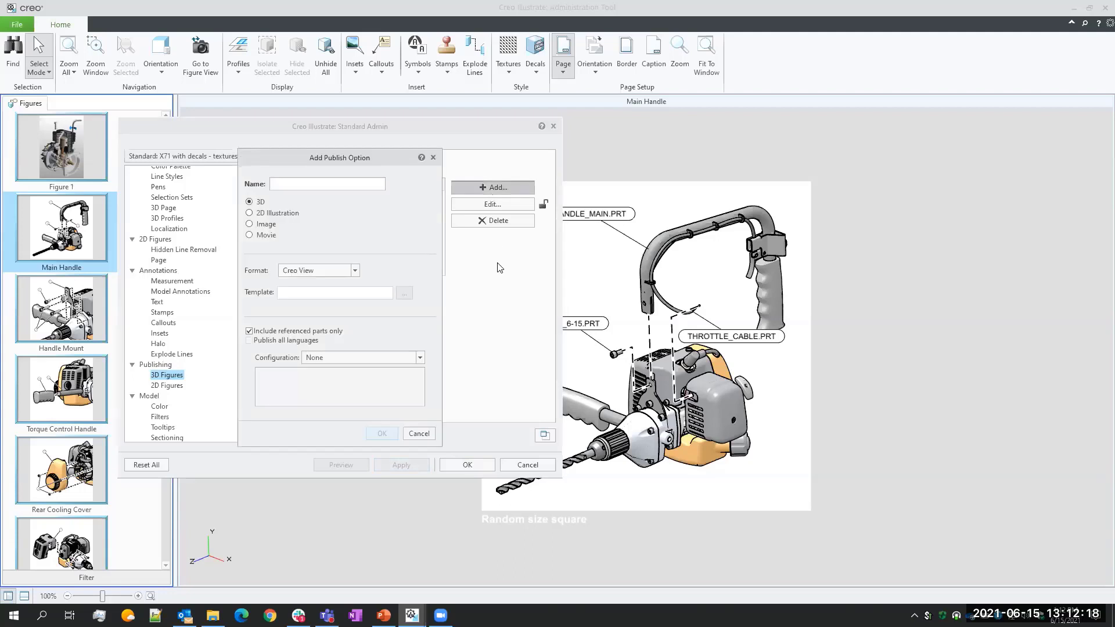
click(249, 212)
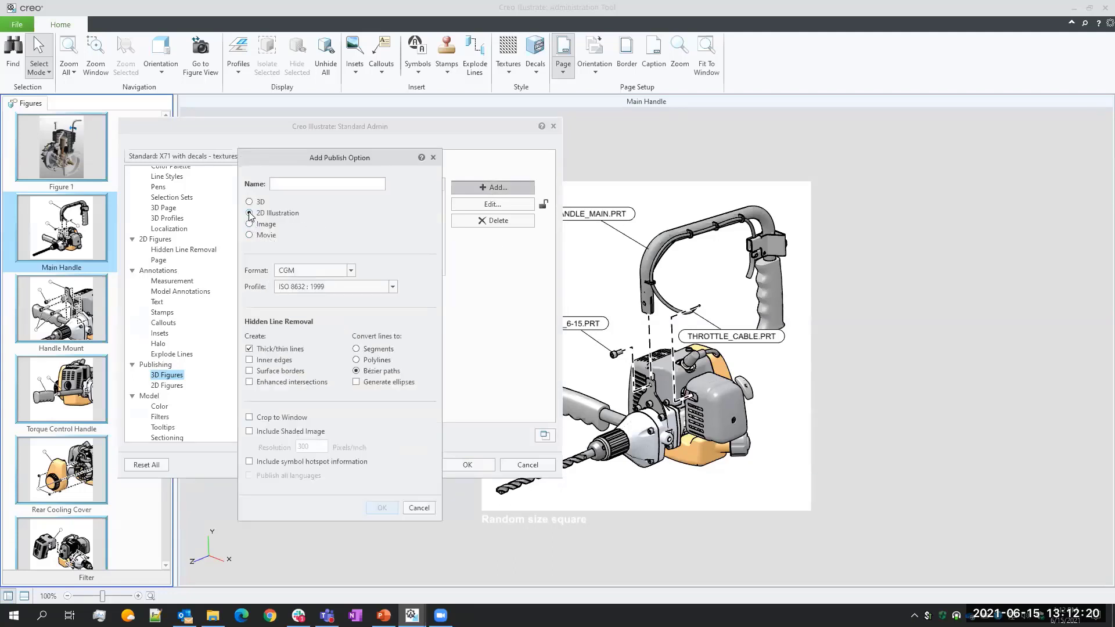
click(351, 271)
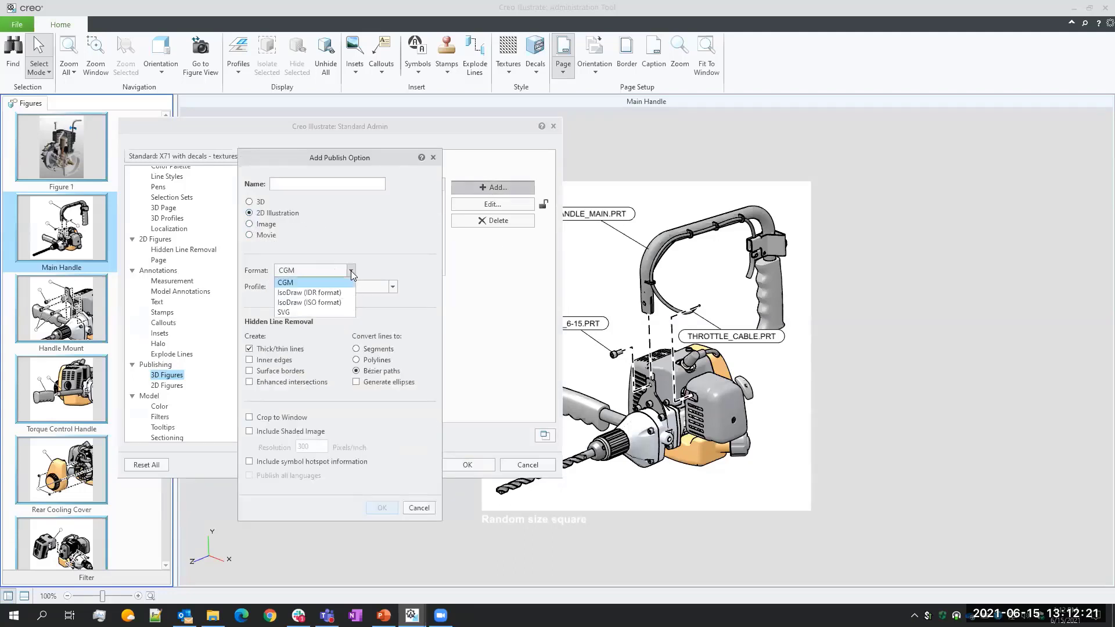
click(319, 312)
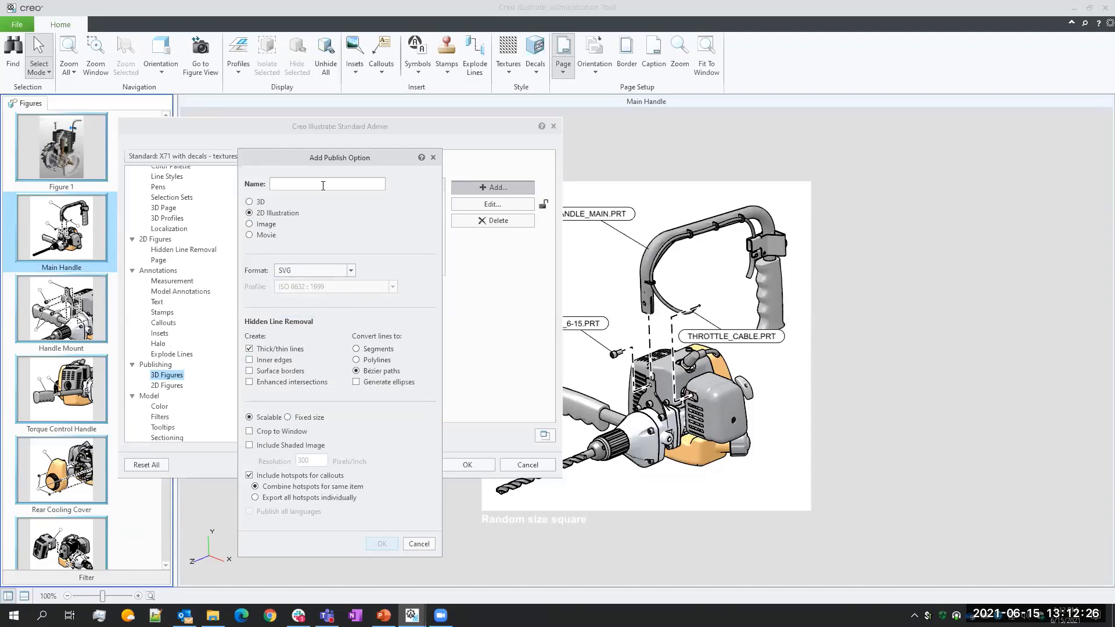
text(SVG)
click(382, 544)
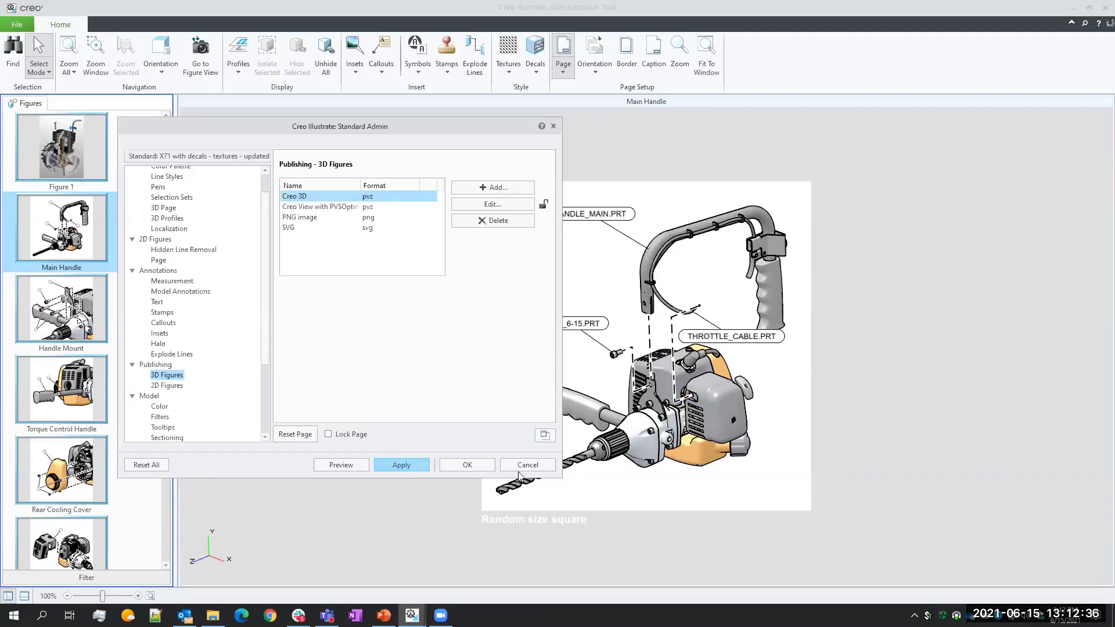
click(397, 465)
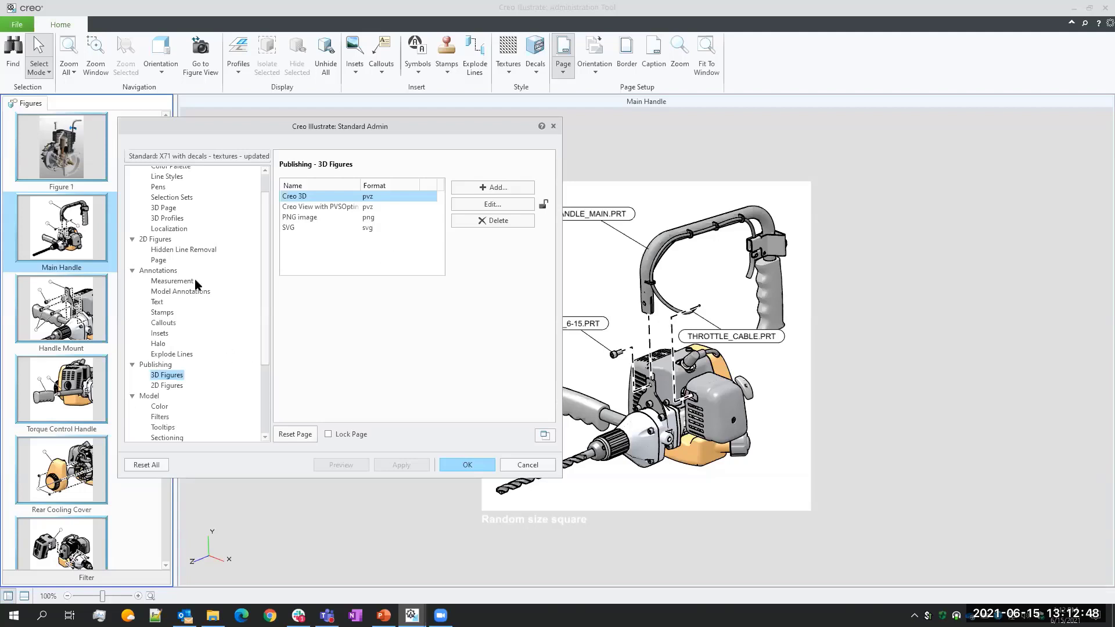
Set the A5 3D page template's width to 170 mm, change its height, and preview and apply the edit
click(160, 261)
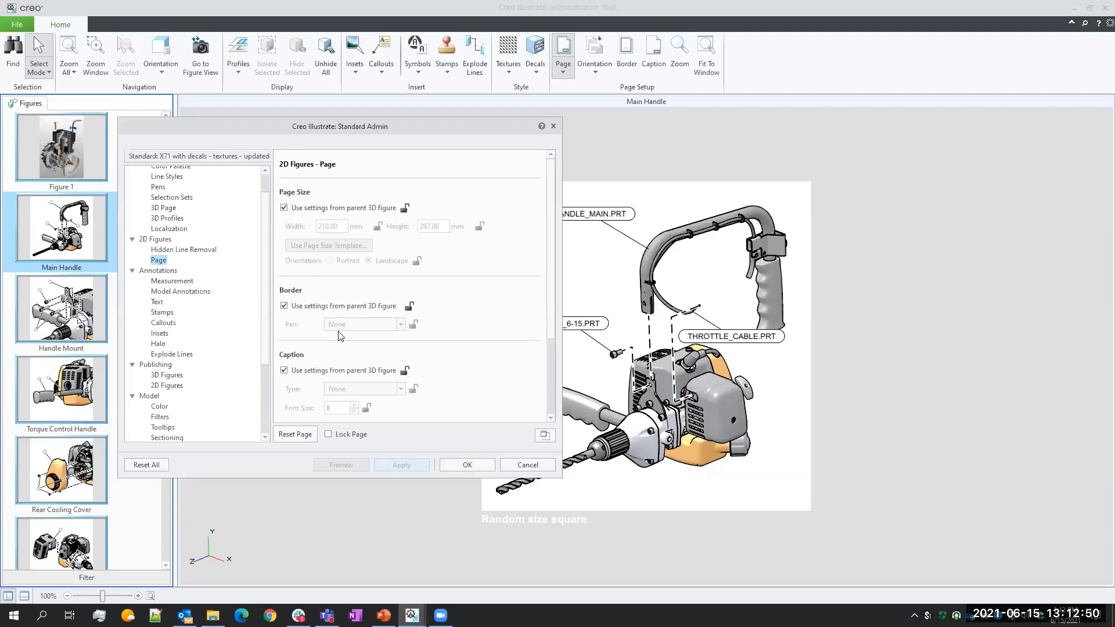
scroll(241, 272, up, 1)
click(163, 233)
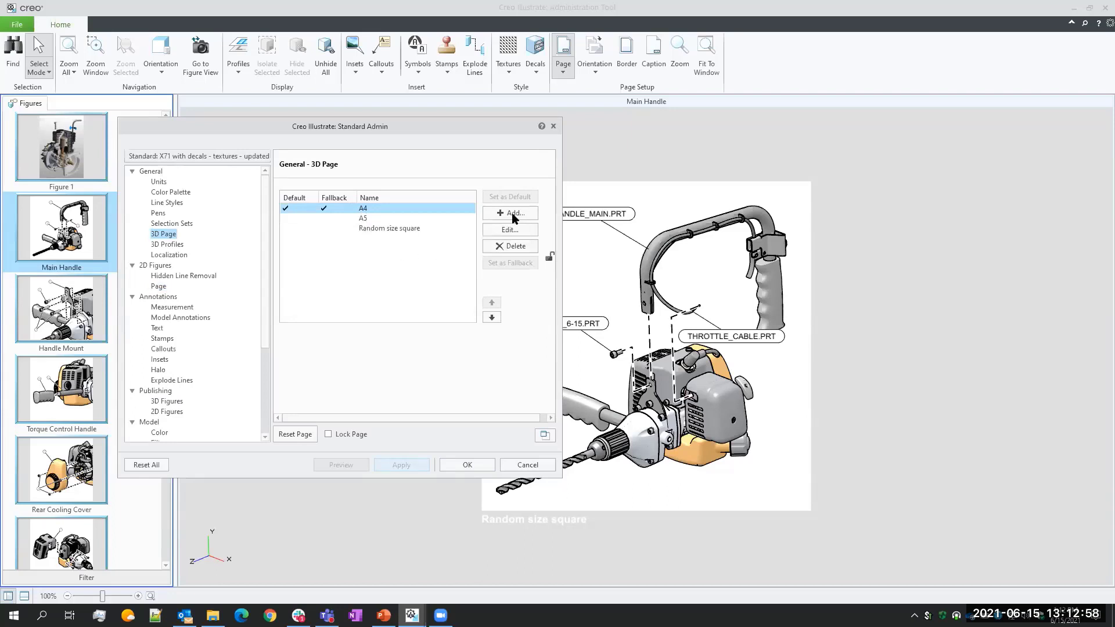
click(365, 220)
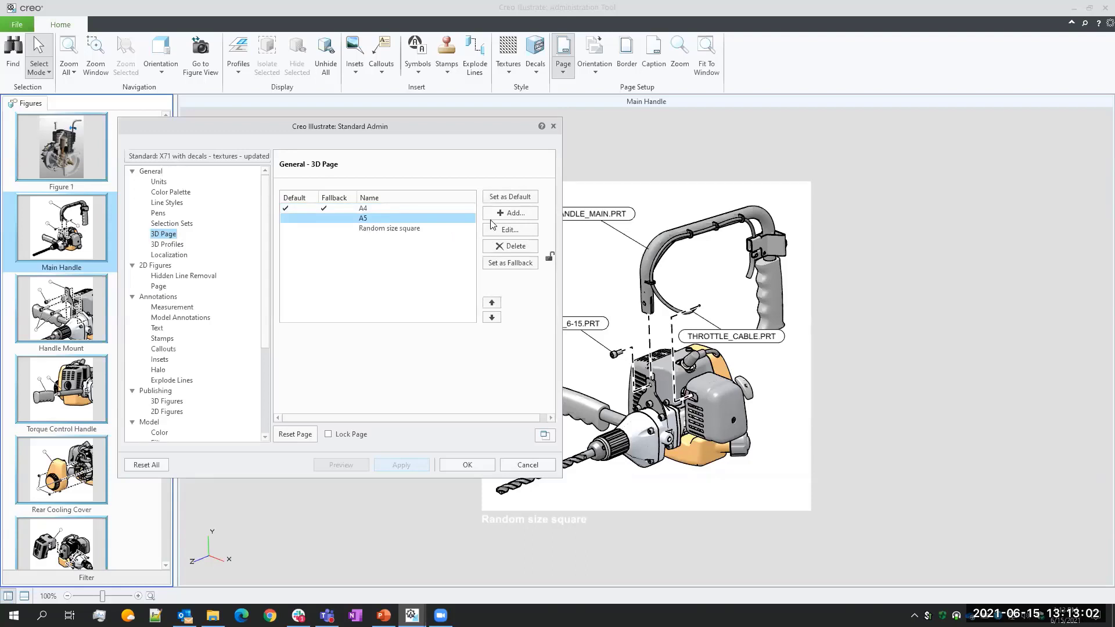
click(510, 231)
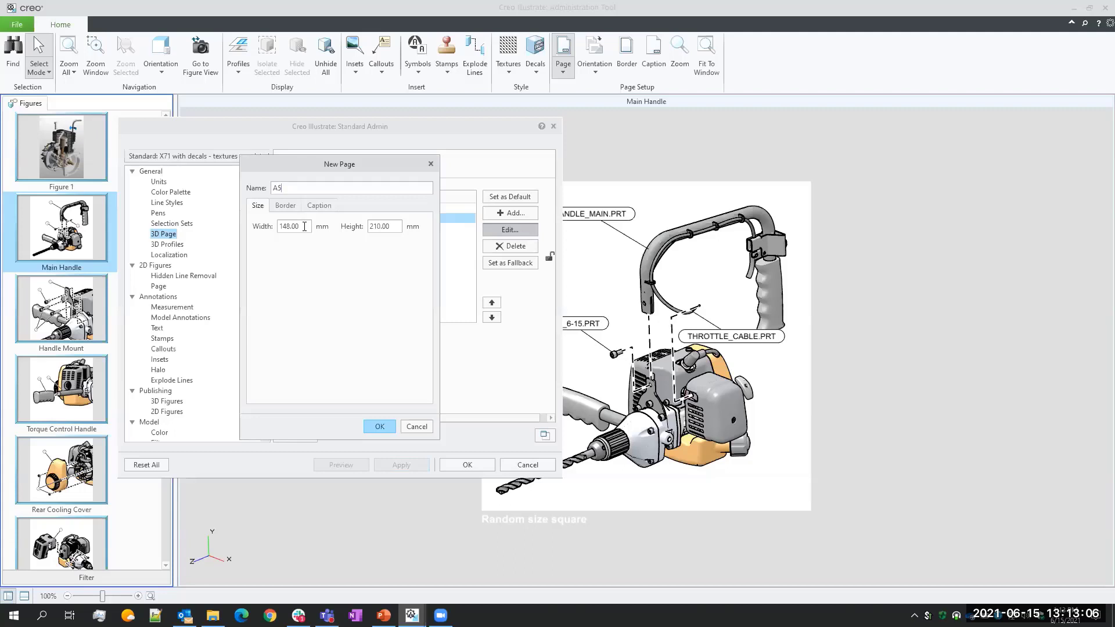
double_click(304, 226)
text(170)
double_click(376, 227)
click(376, 227)
key(BackSpace)
text(5)
click(379, 426)
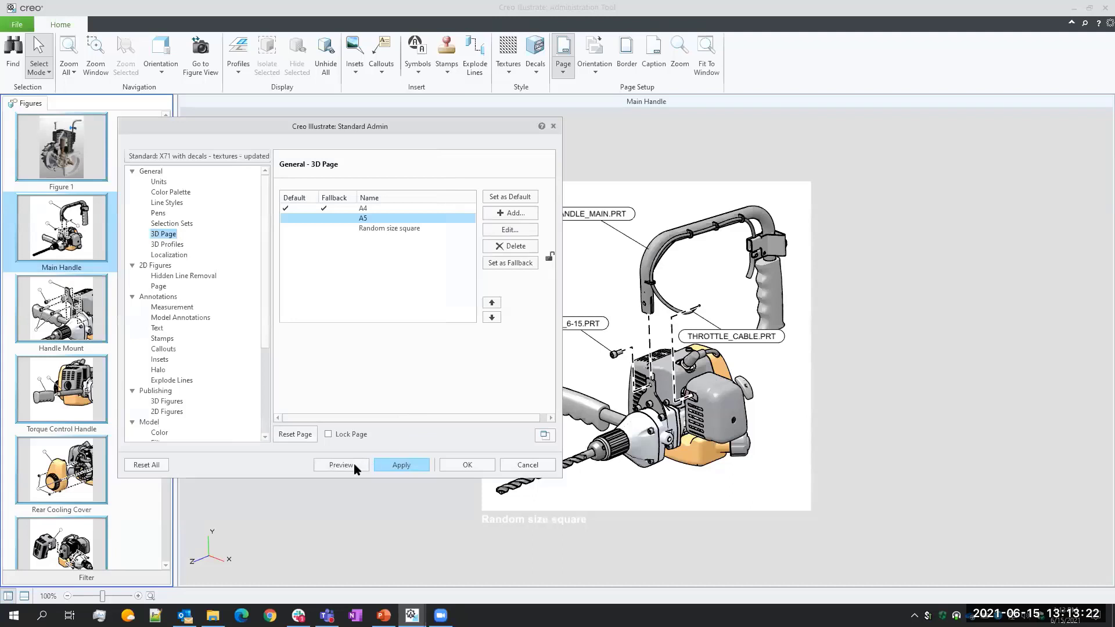
click(354, 463)
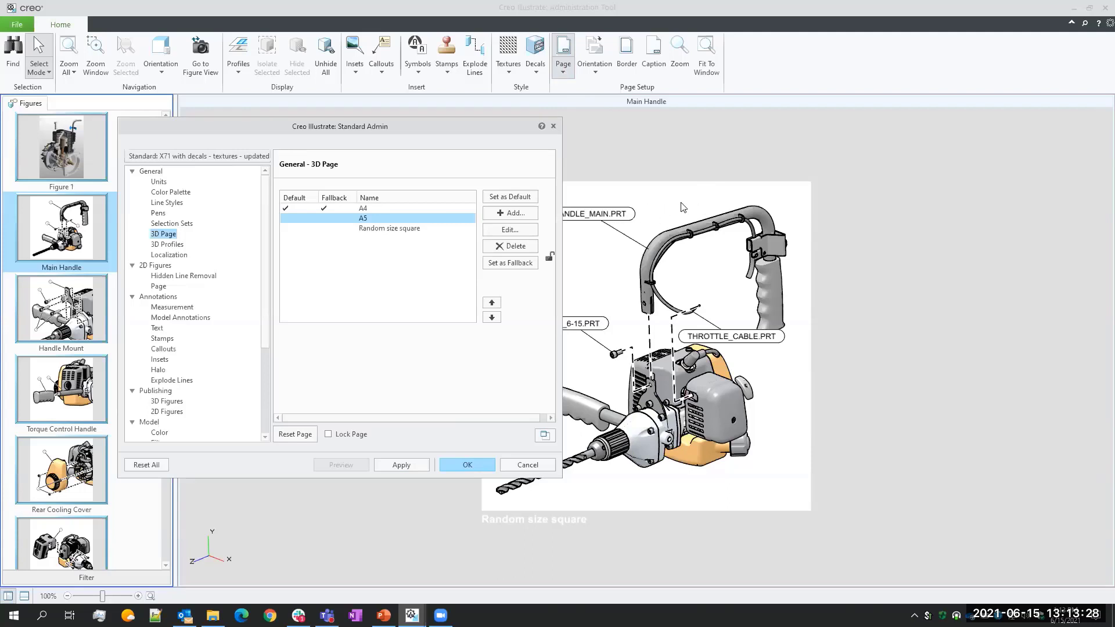
click(407, 466)
Review the model Lighting and Tooltips settings, then finish editing the standard and close its edit summary
drag(378, 128, 592, 143)
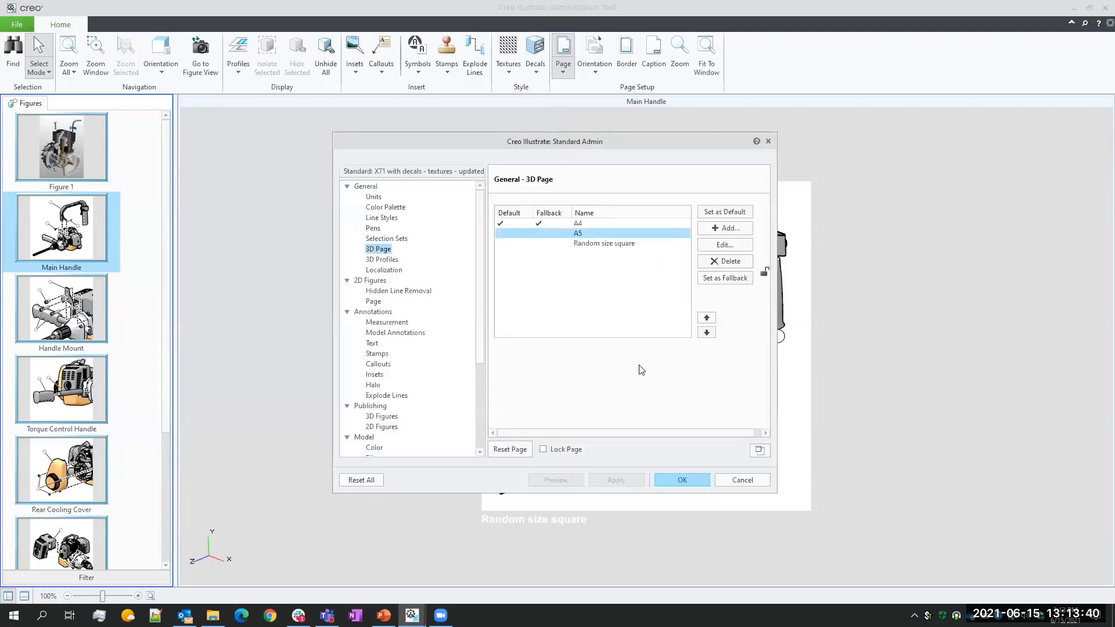
drag(481, 325, 482, 390)
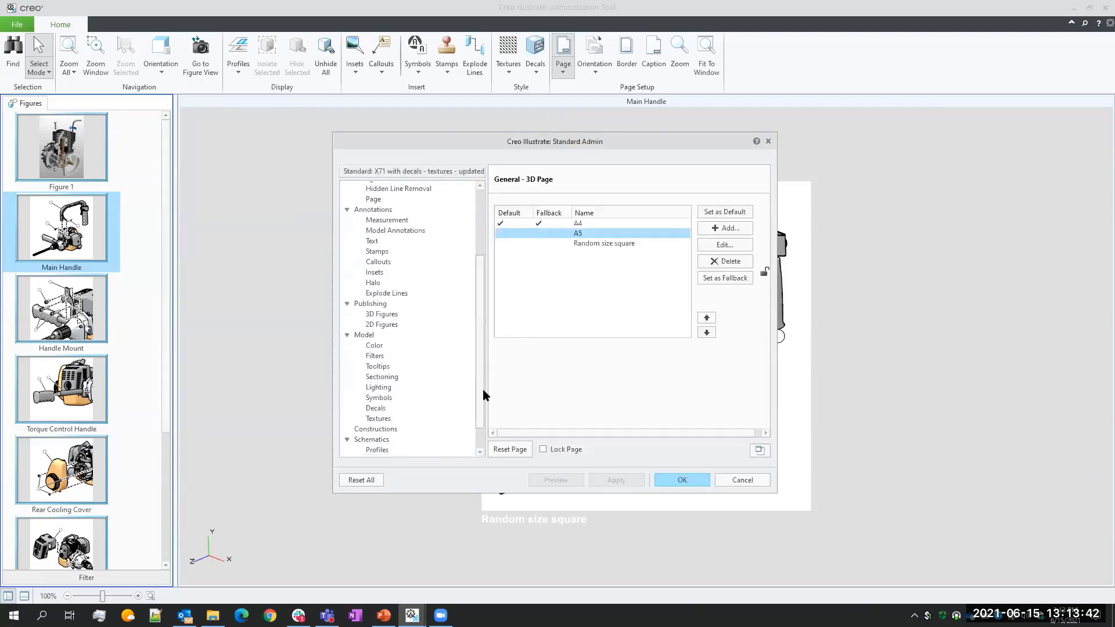
click(379, 388)
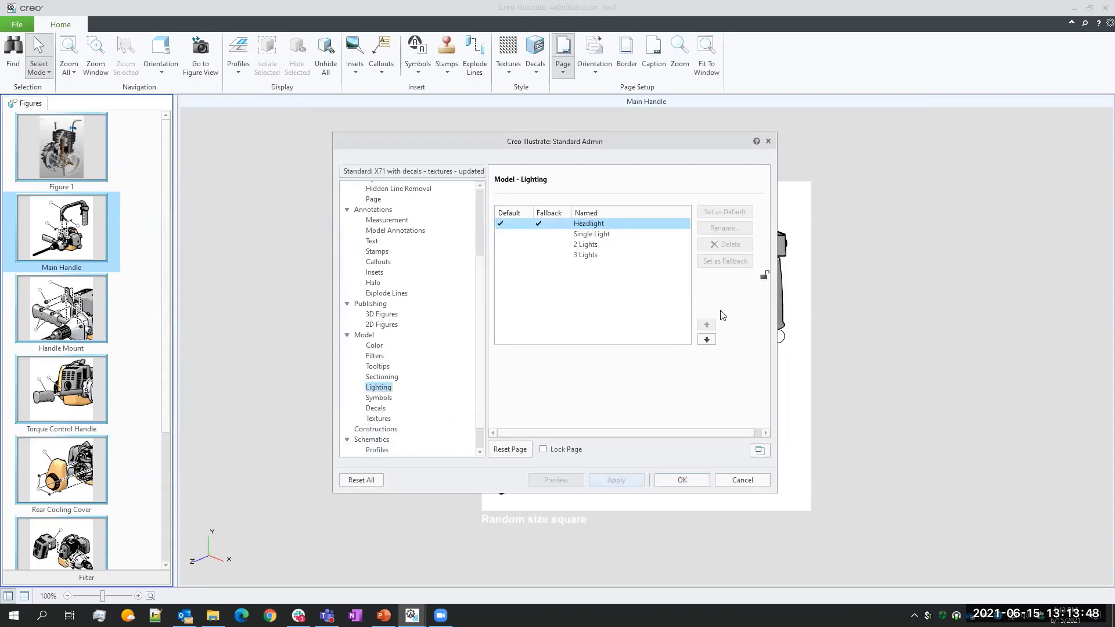
click(387, 367)
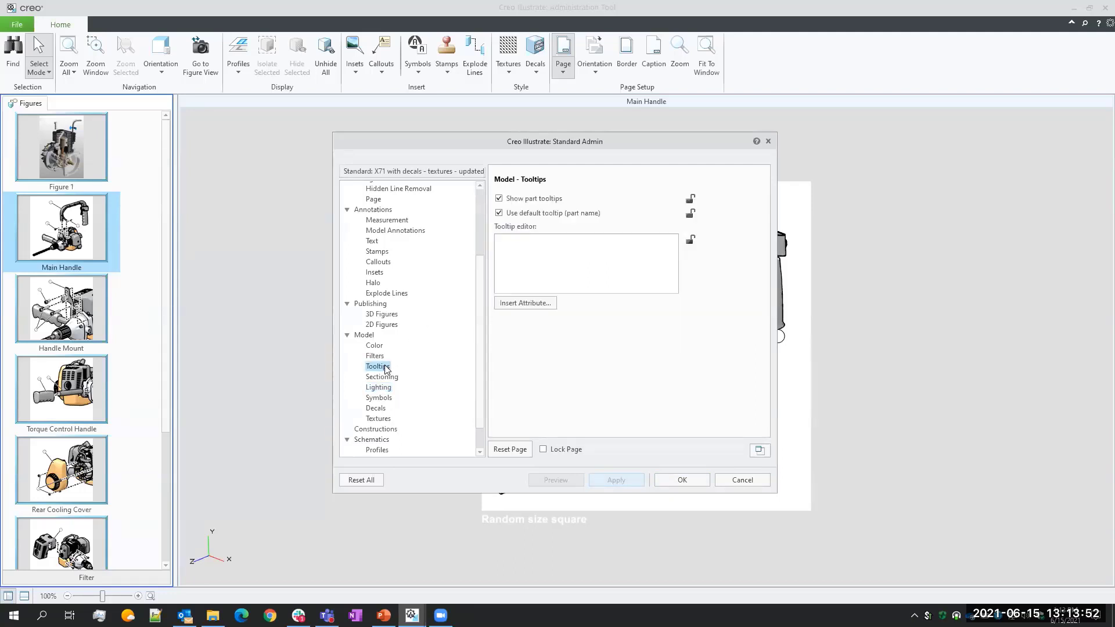
click(677, 481)
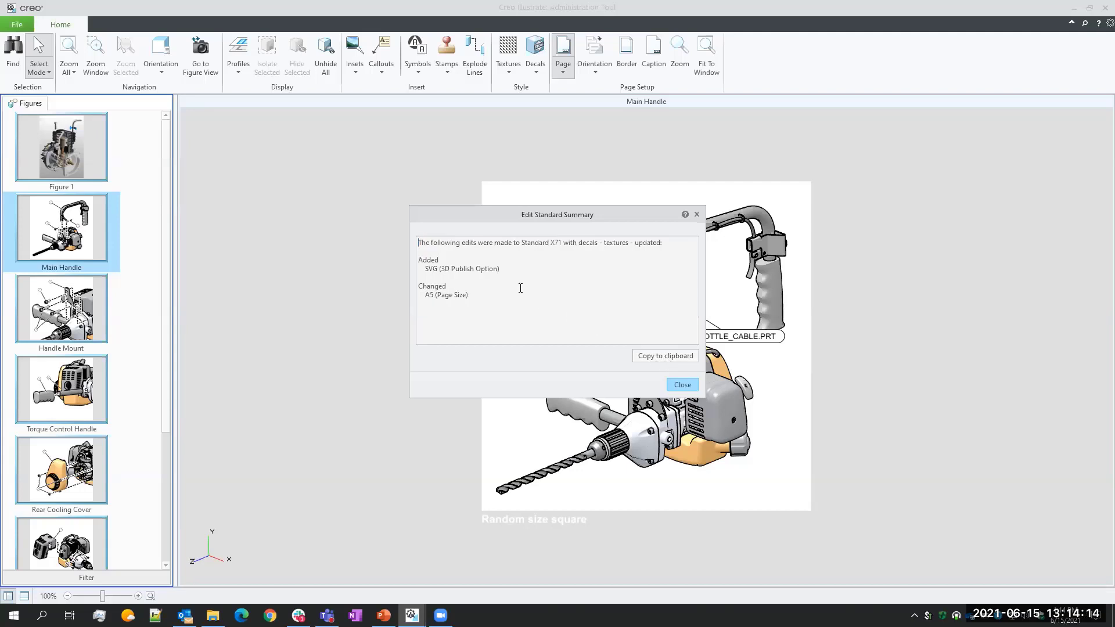
click(682, 386)
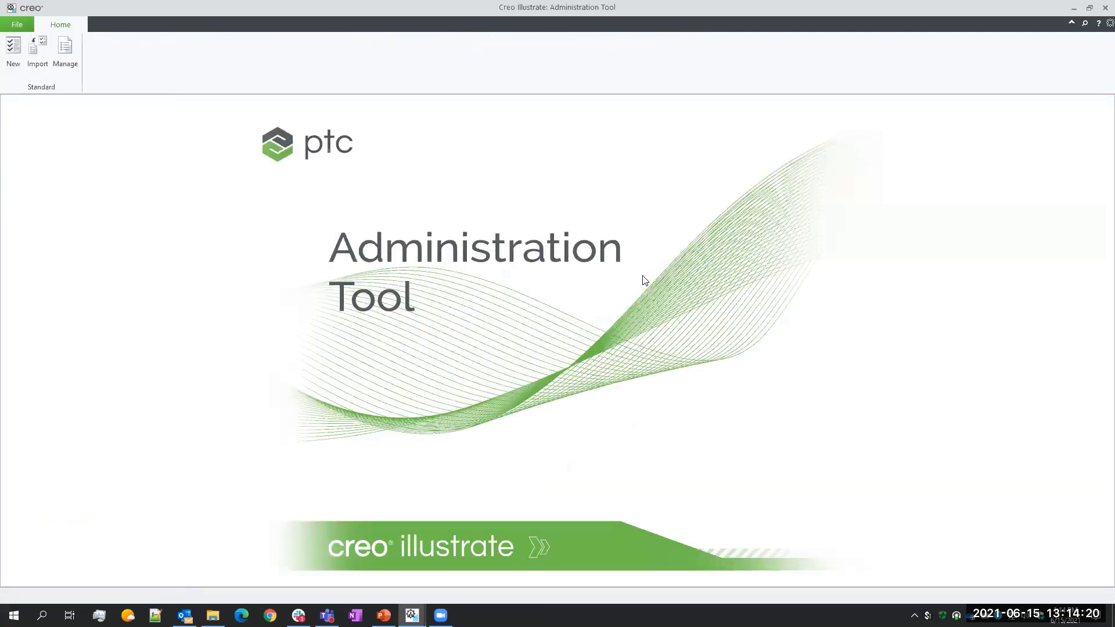
Share the standard "X71 with decals - textures - updated" to the WhatsNew8 folder on the Desktop and close the standards manager
click(72, 45)
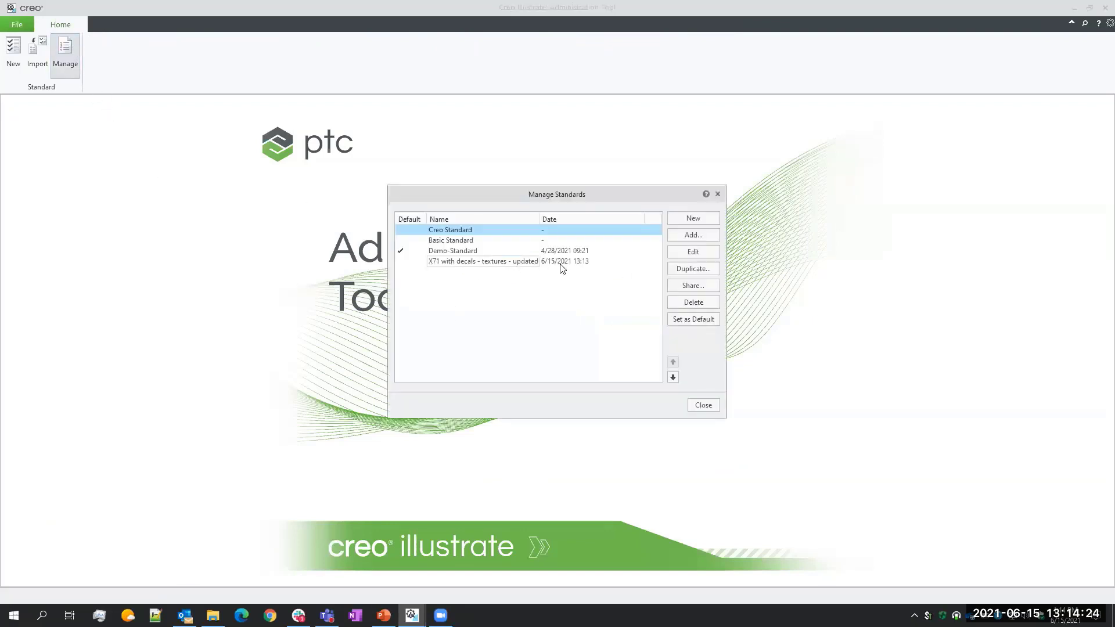
click(478, 264)
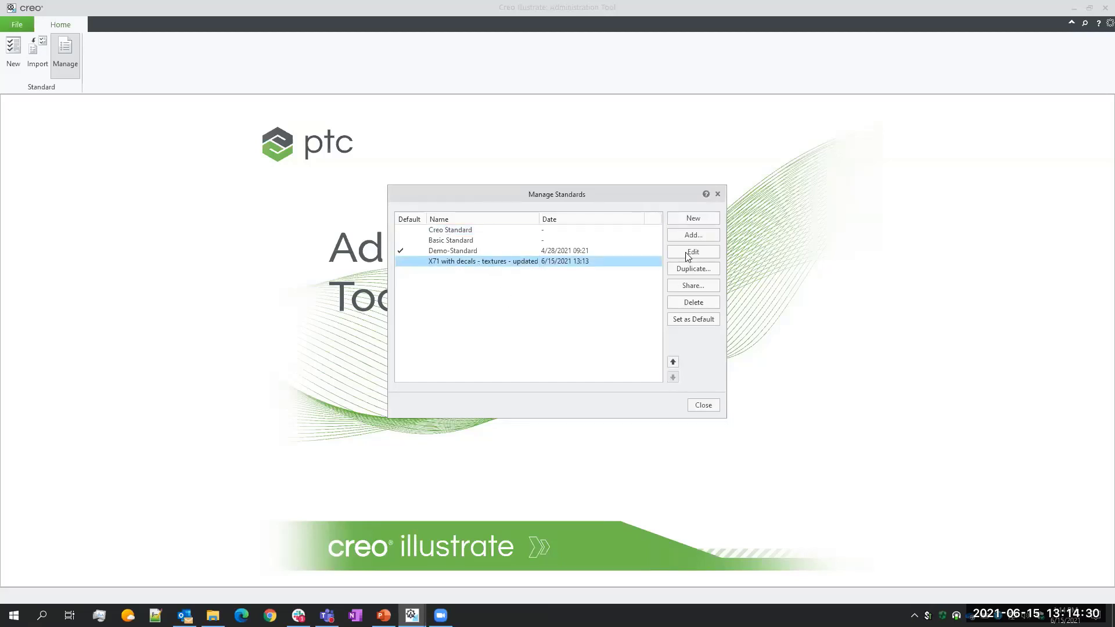
click(691, 288)
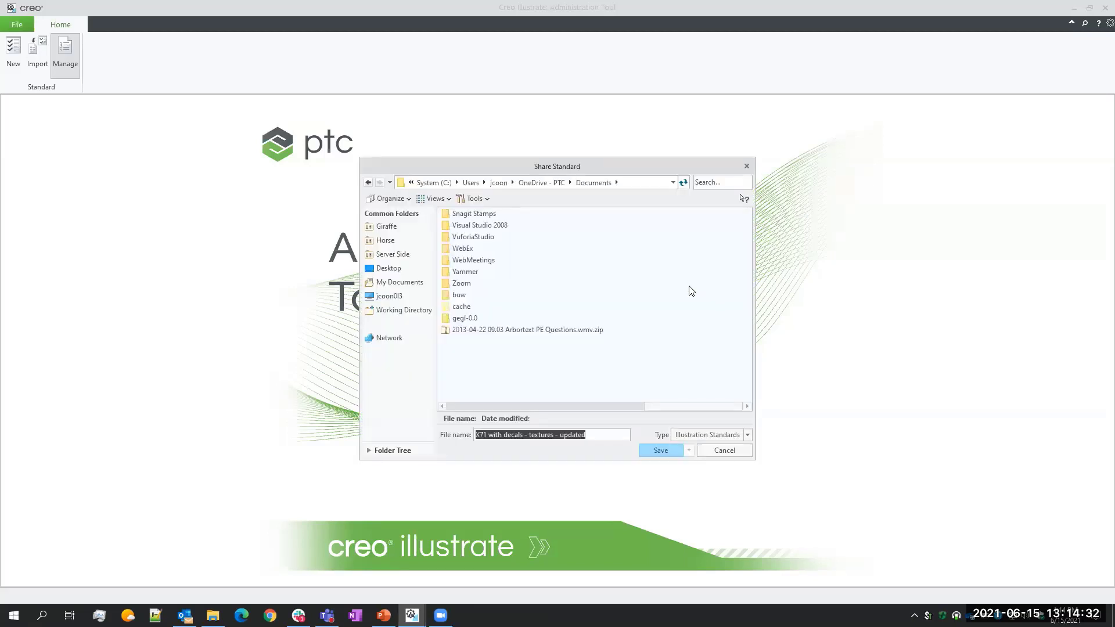
click(406, 269)
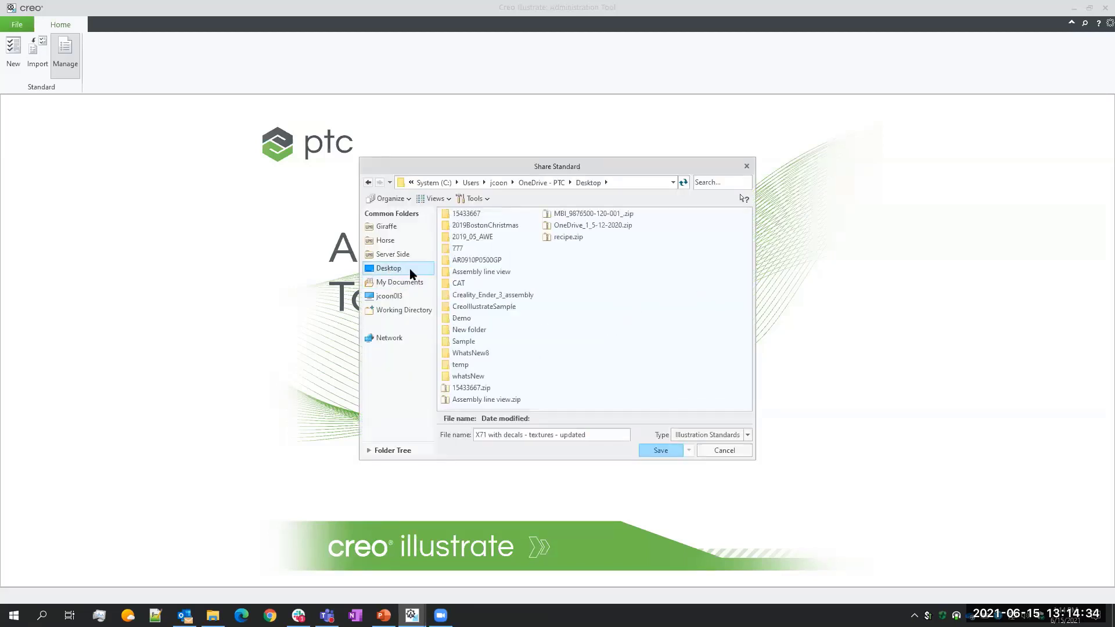
double_click(482, 353)
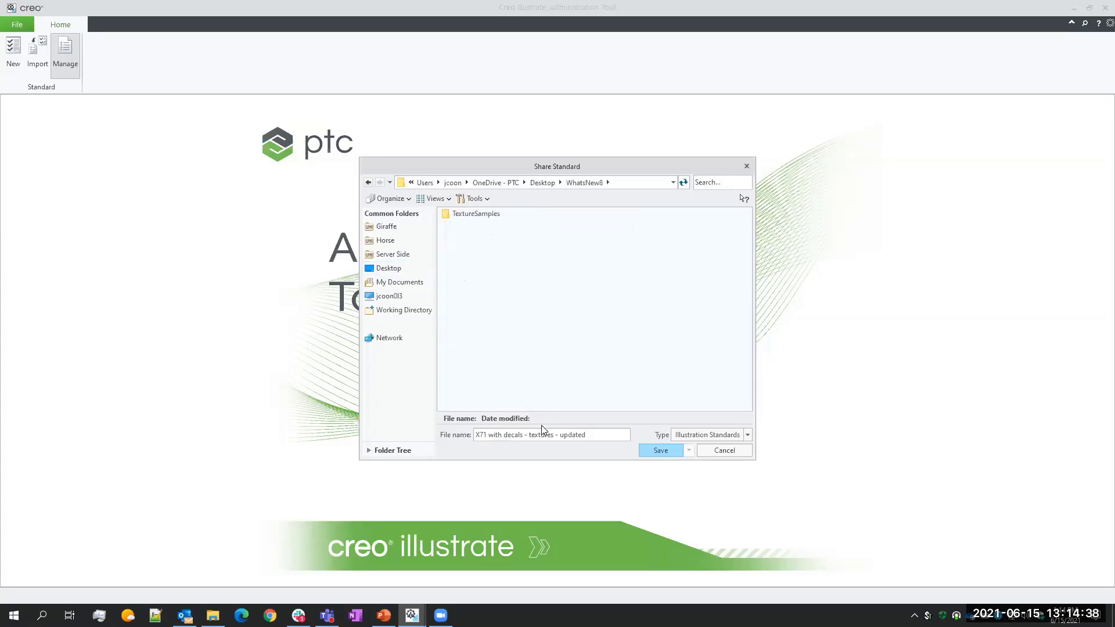
click(656, 450)
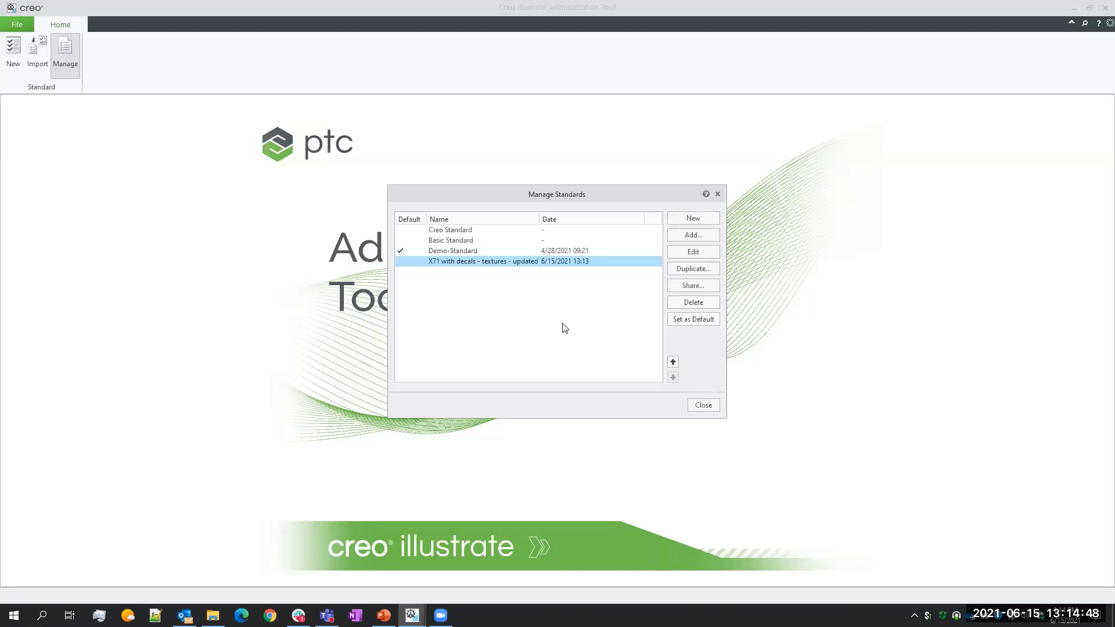
click(705, 408)
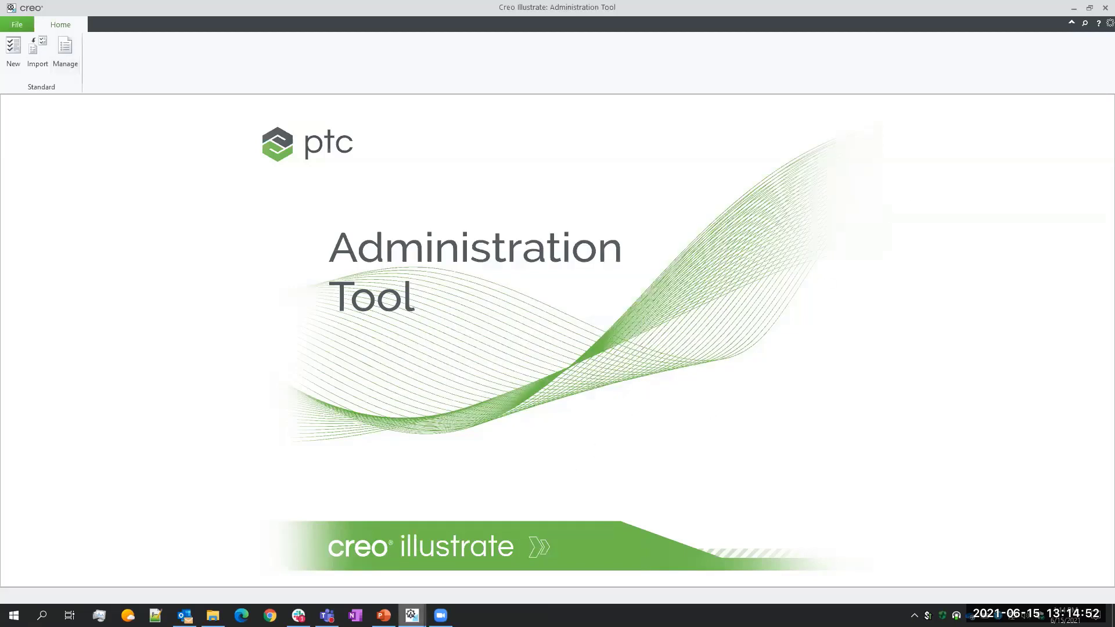
Switch to Creo Illustrate, exit it and start Creo Illustrate 8.0 again with the Professional edition
mouse_move(412, 615)
click(466, 576)
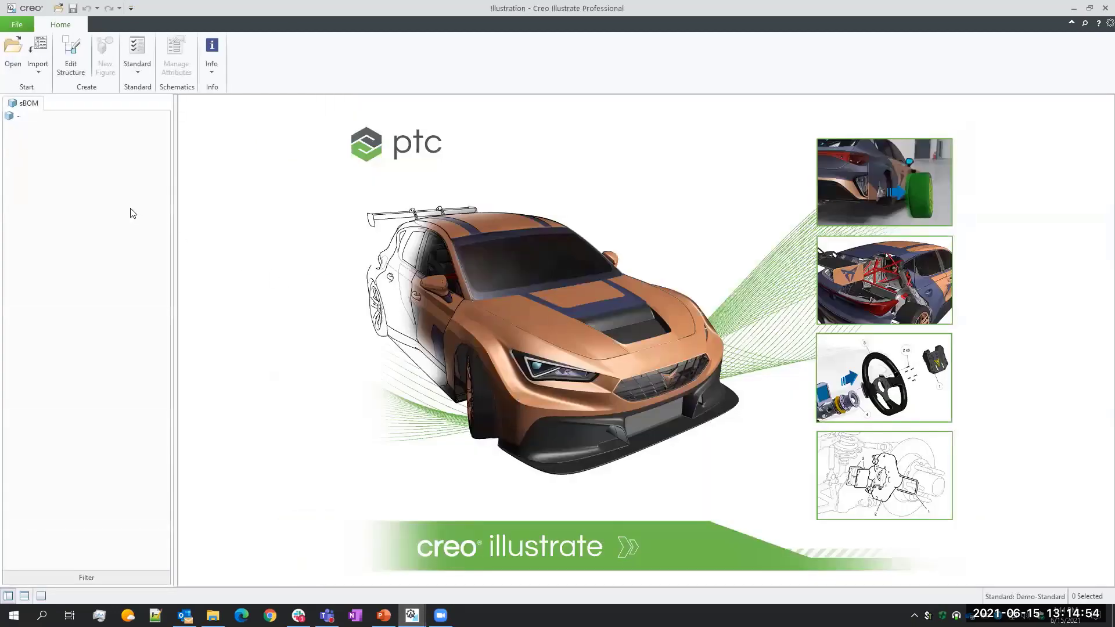
click(17, 25)
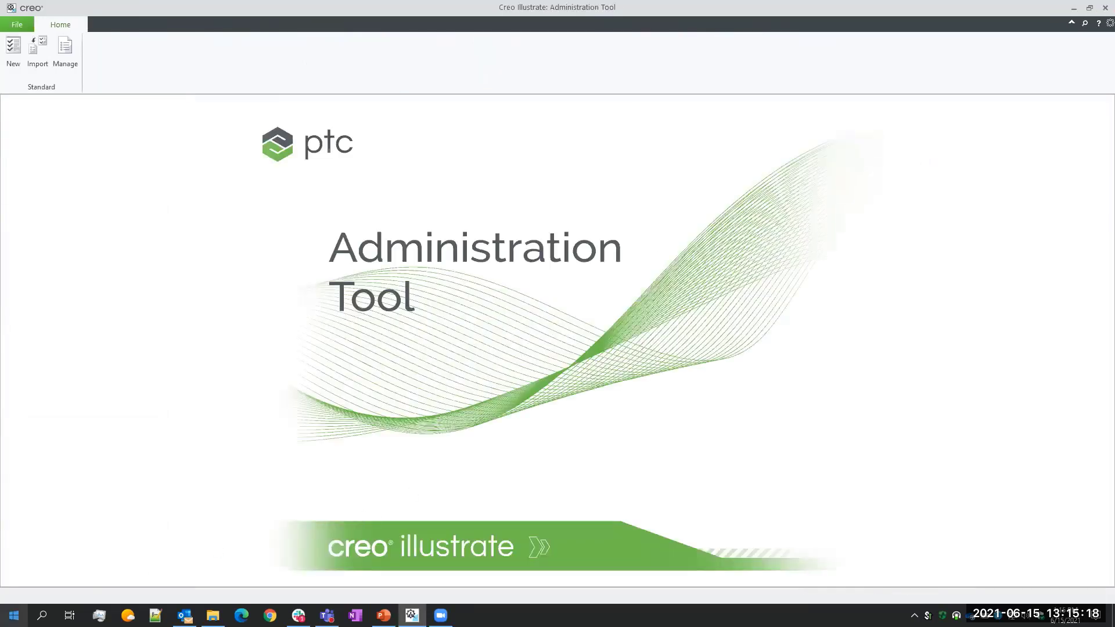
click(14, 615)
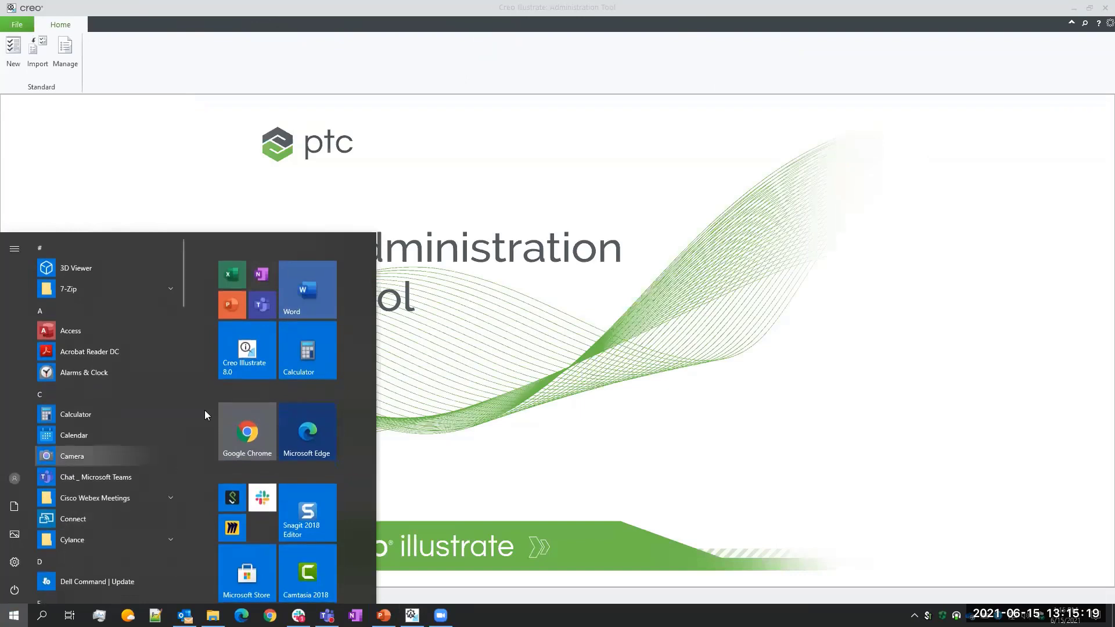
click(232, 367)
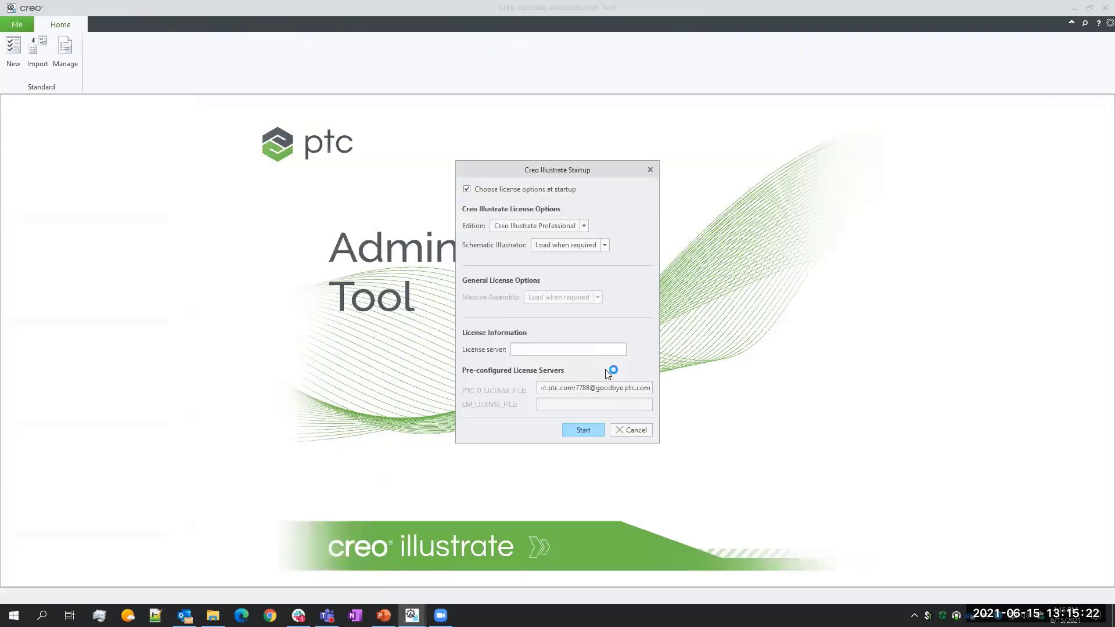
click(582, 430)
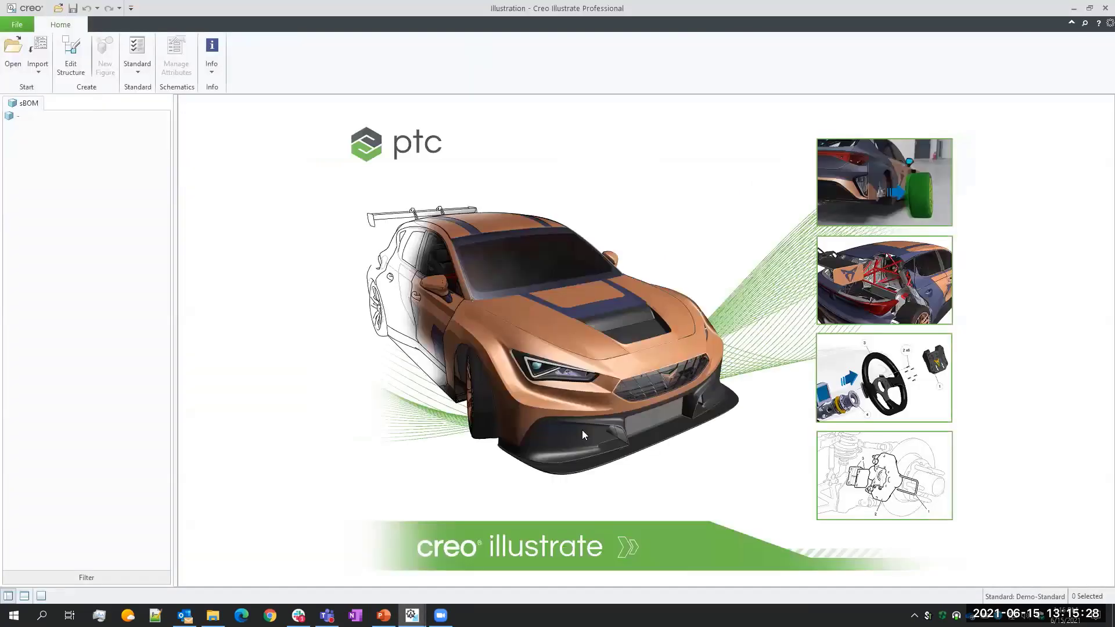
Open the recent Drill.c3di illustration and check which callout types its current standard offers
click(17, 25)
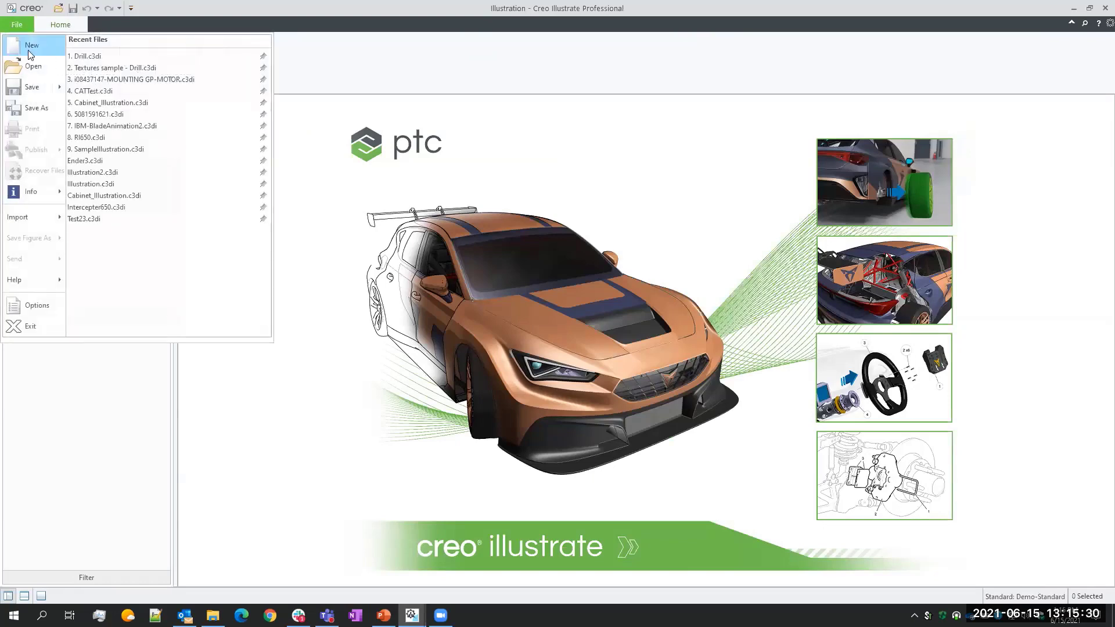
click(79, 57)
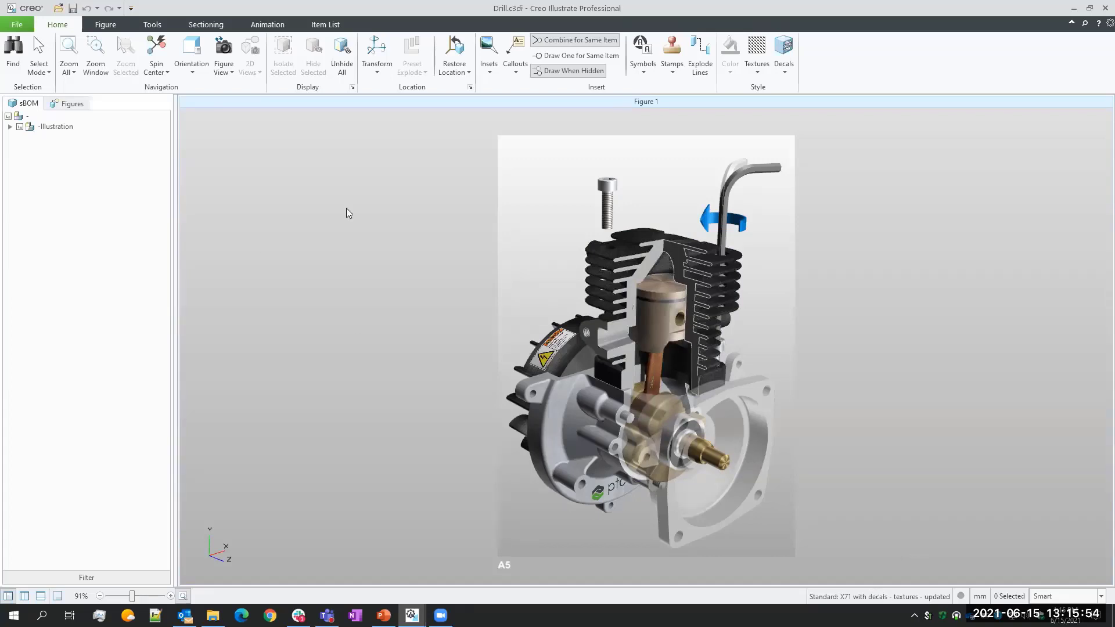
click(513, 72)
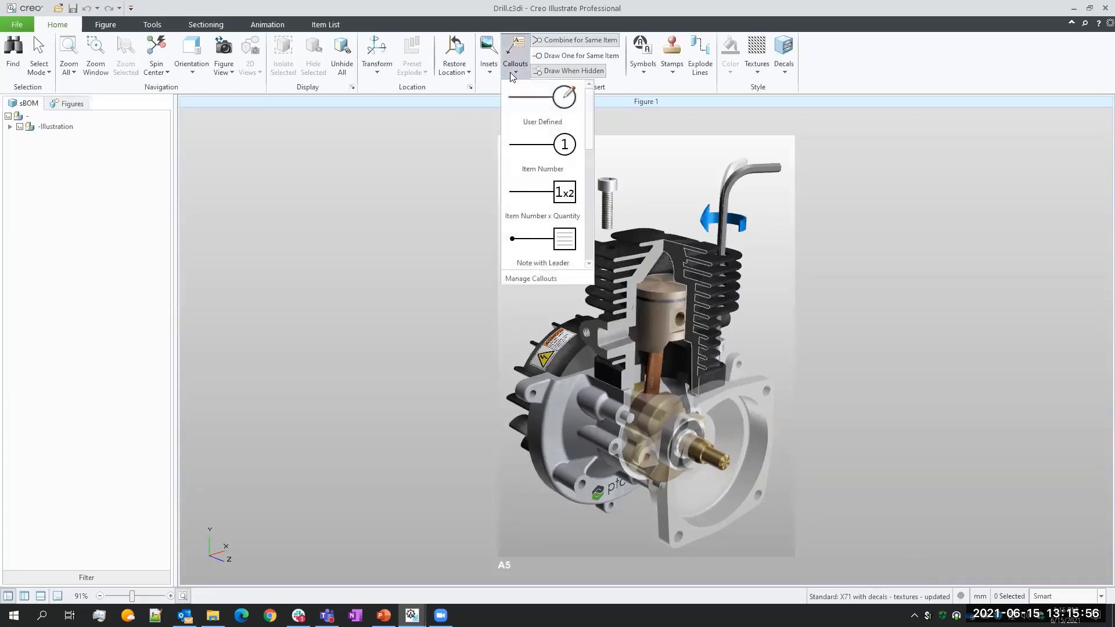
click(447, 159)
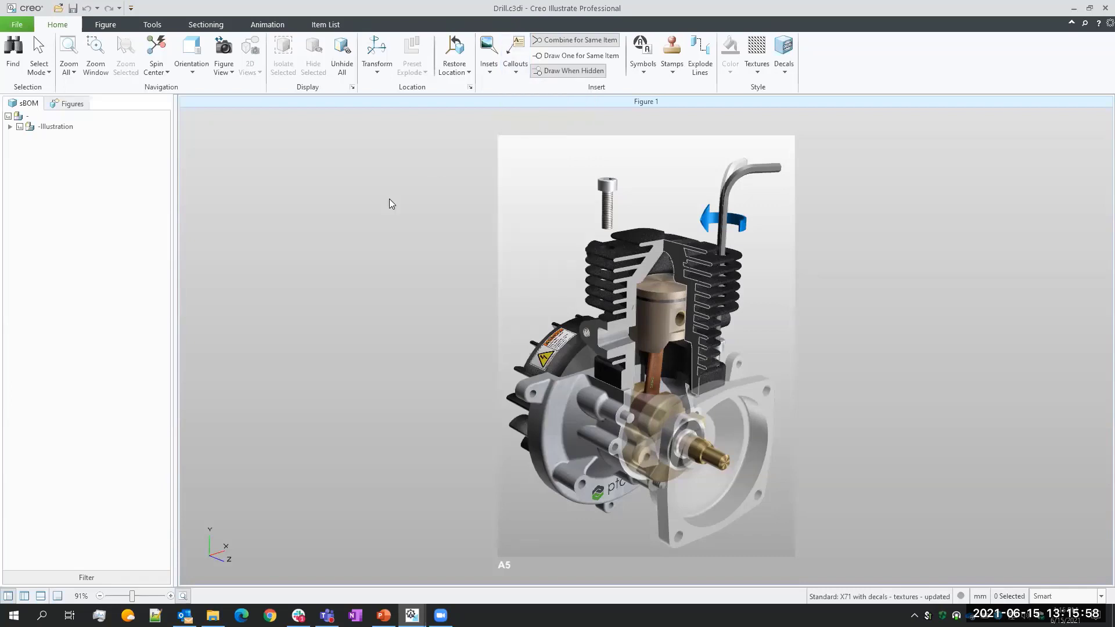
Add "X71 with decals - textures - updated.zip" from the Desktop's WhatsNew8 folder to the global illustration standards and apply the options
click(17, 25)
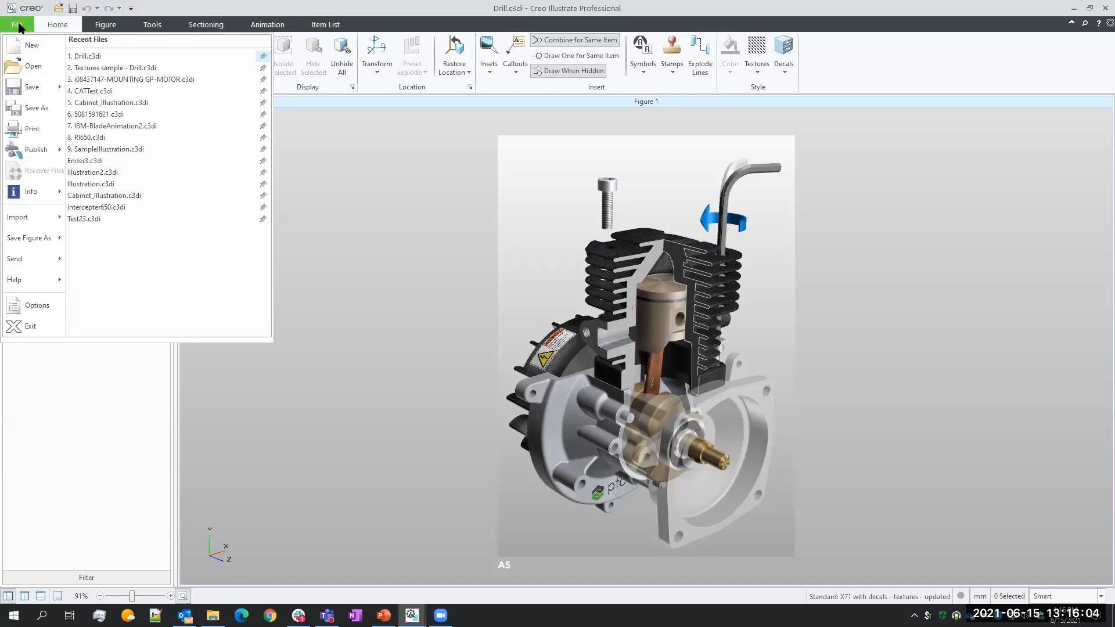
click(361, 171)
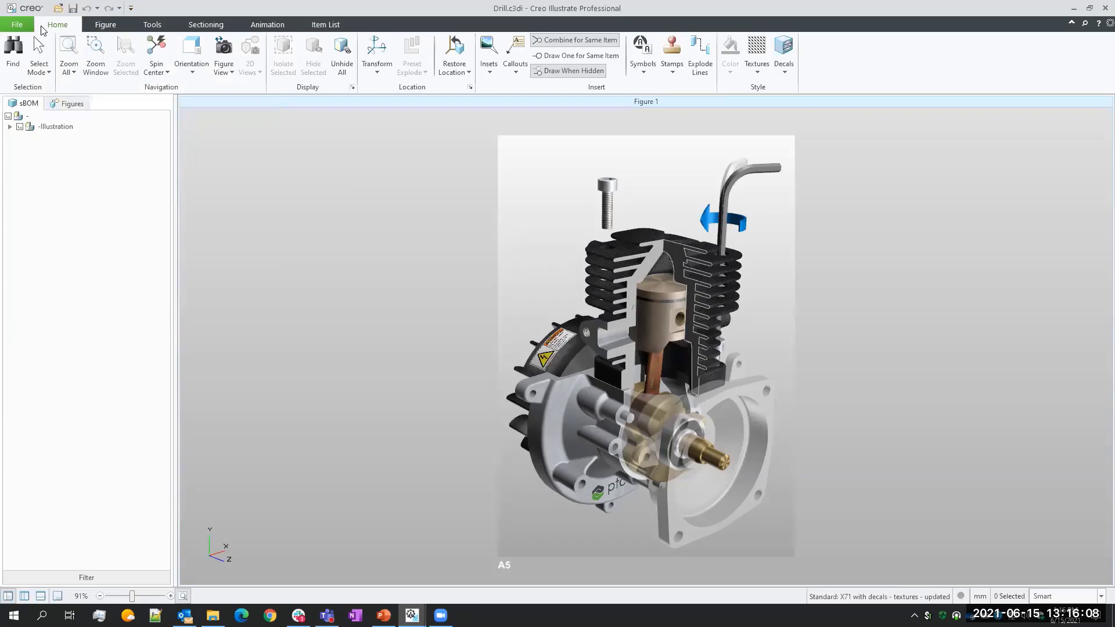
click(21, 25)
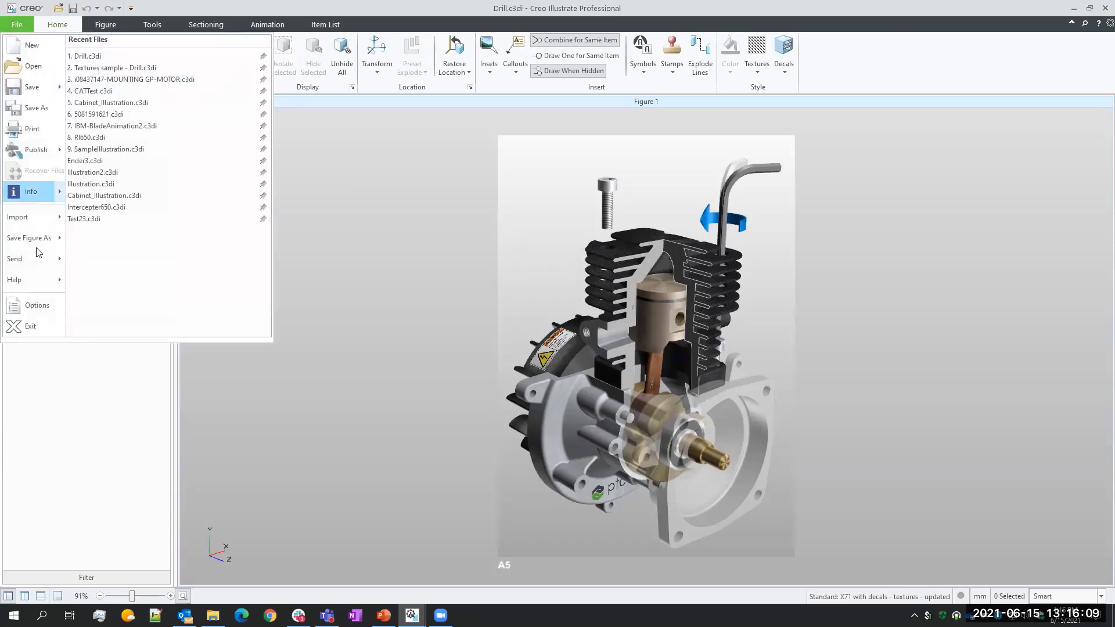
click(29, 308)
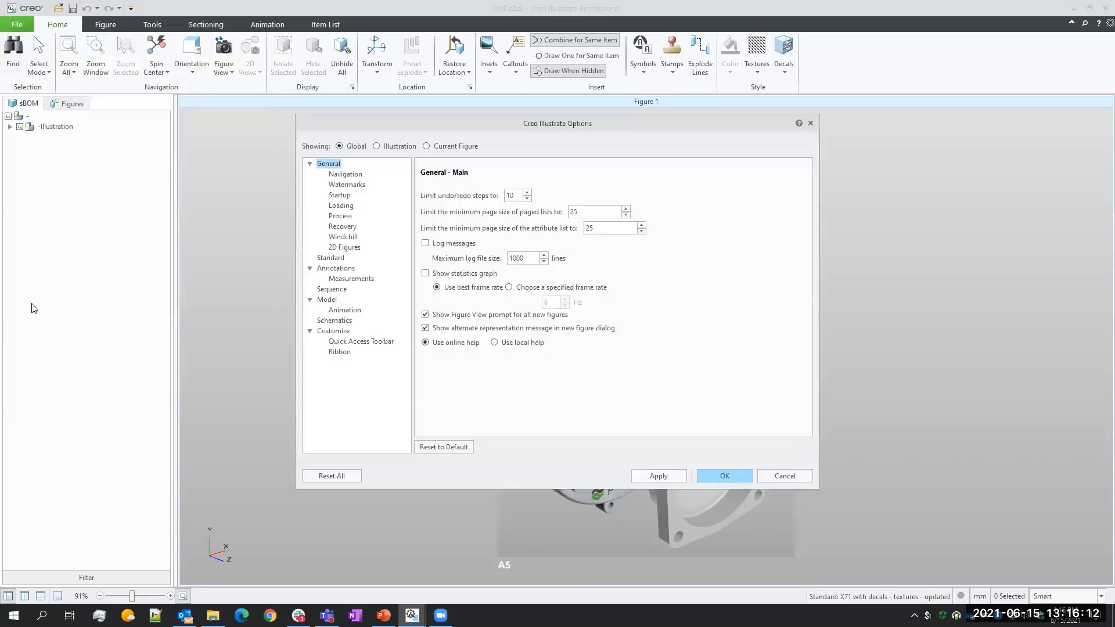
click(339, 257)
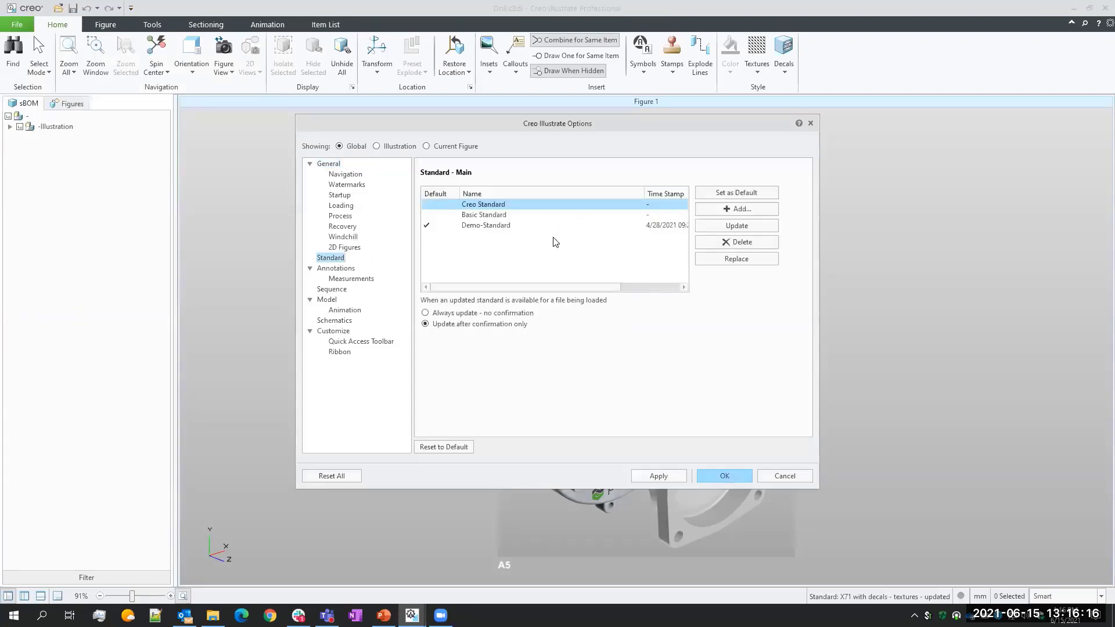
click(747, 213)
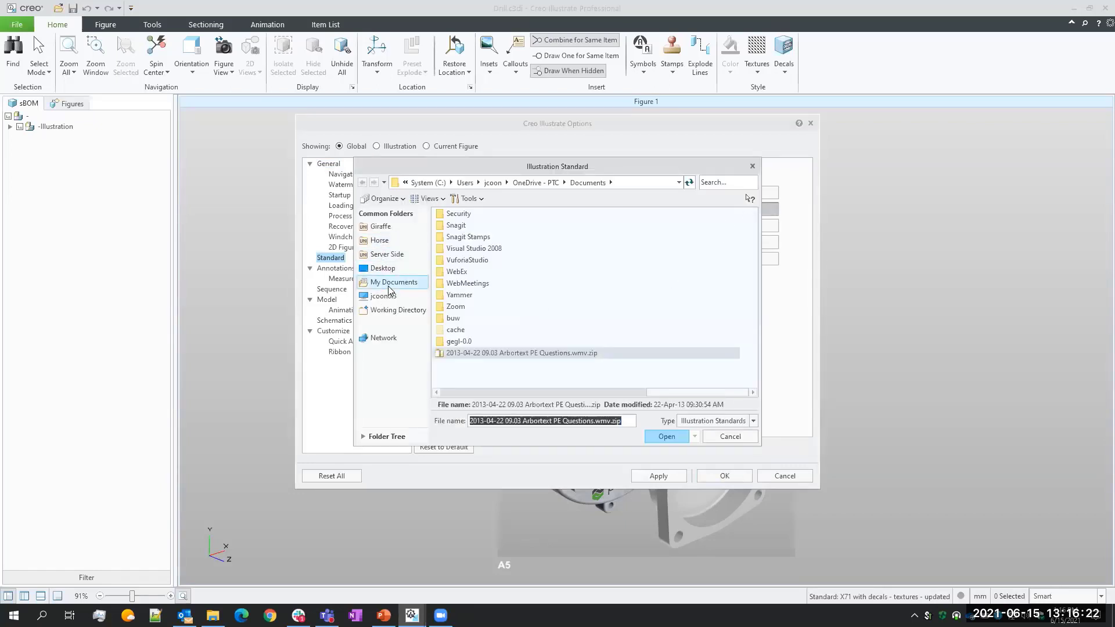
click(383, 268)
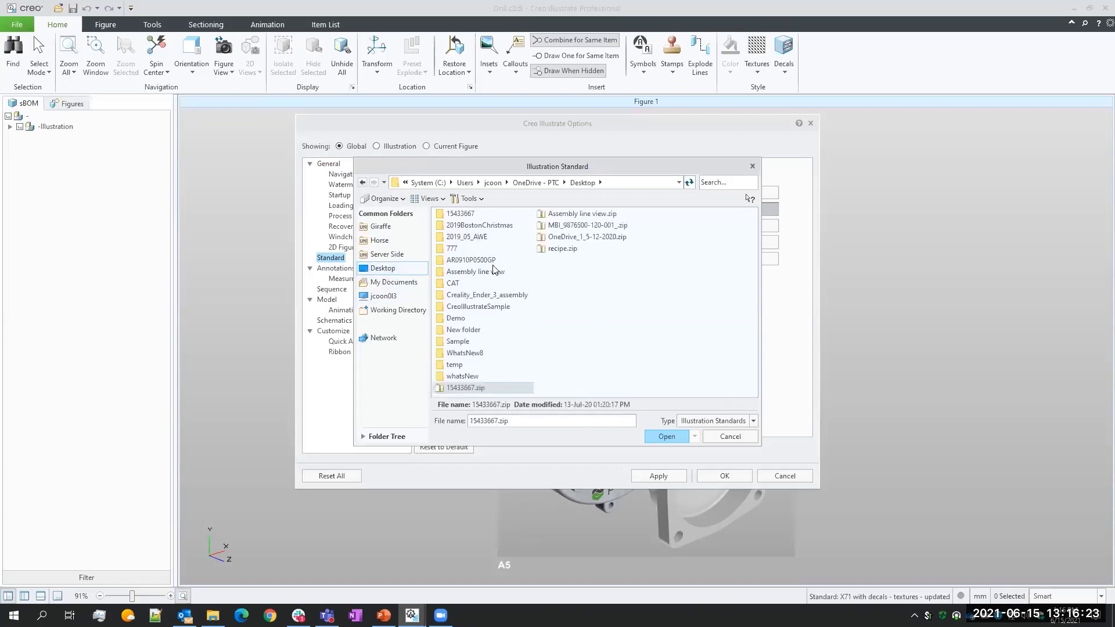
double_click(480, 352)
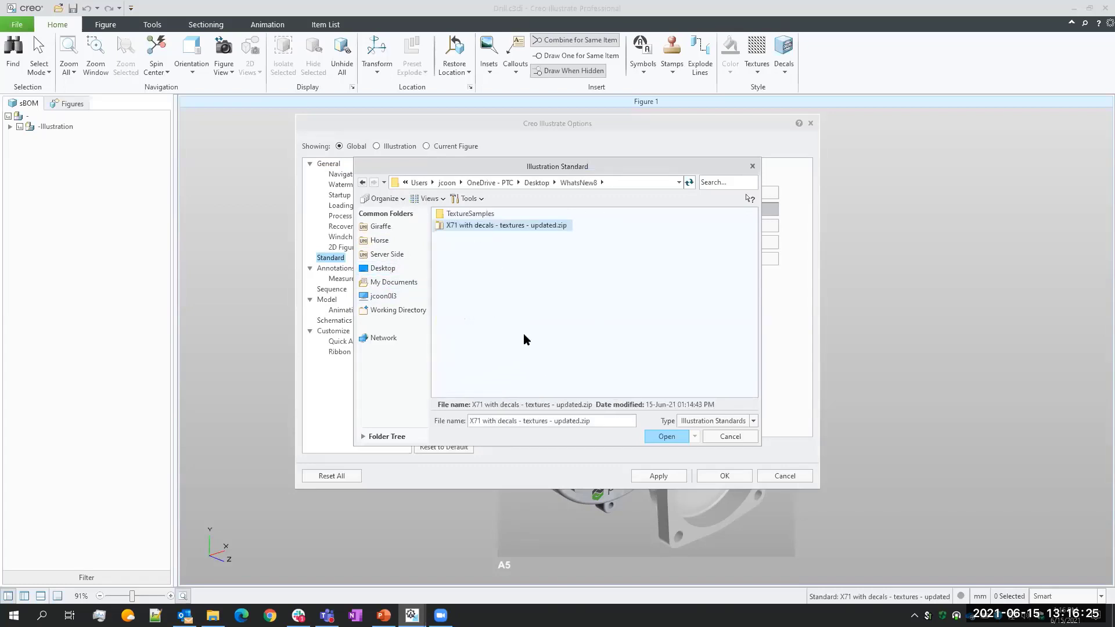
click(667, 437)
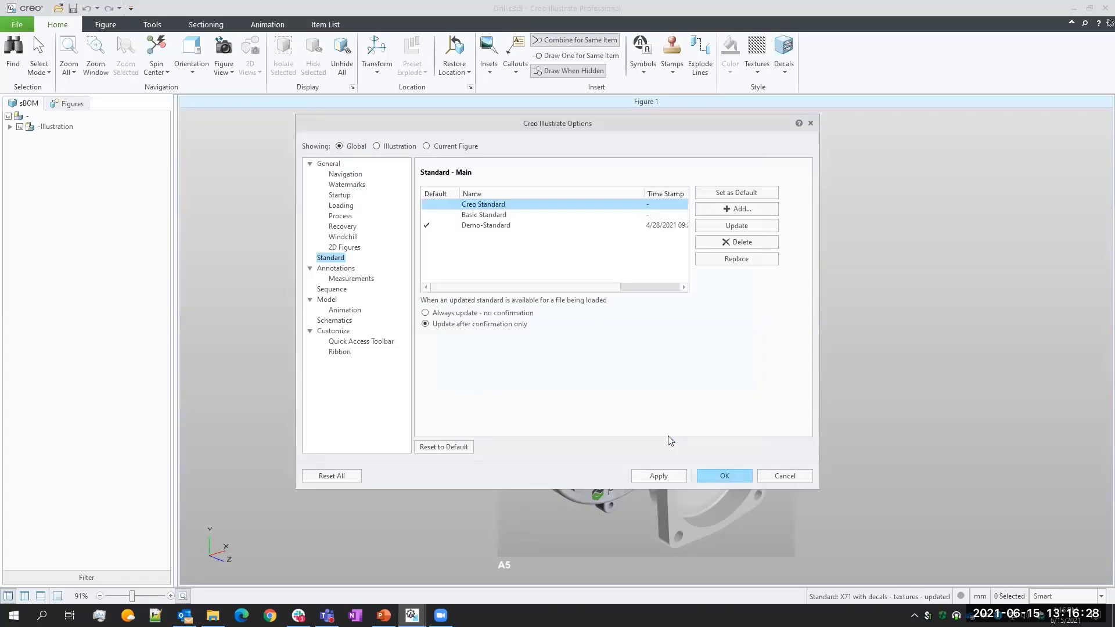
click(677, 475)
click(712, 474)
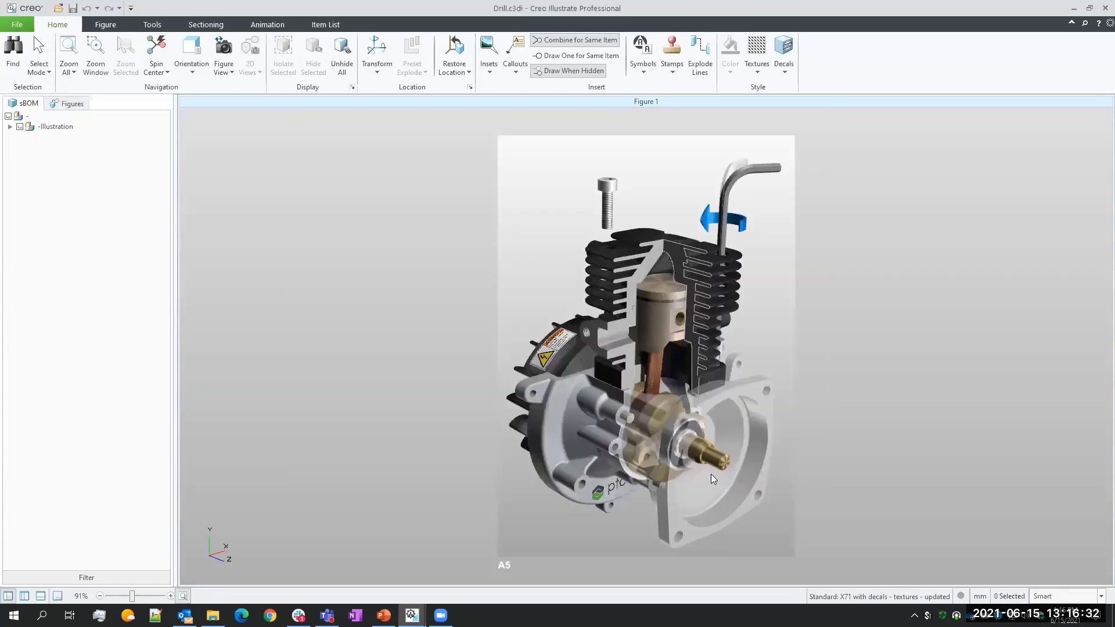
Reopen Drill.c3di and accept updating its standard to the newer version
click(16, 26)
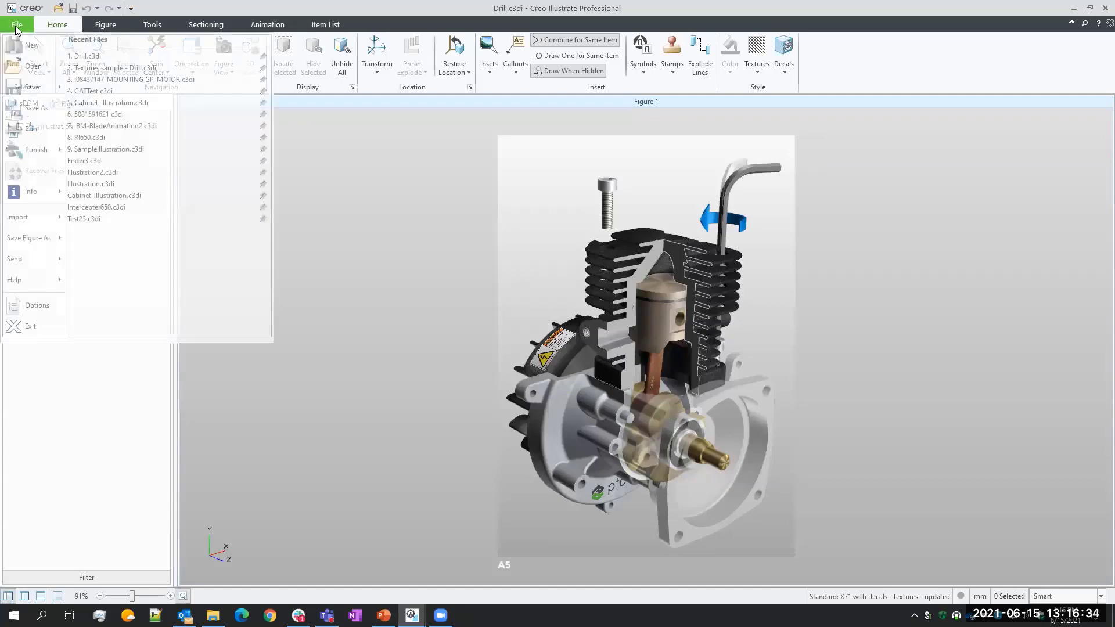
click(86, 56)
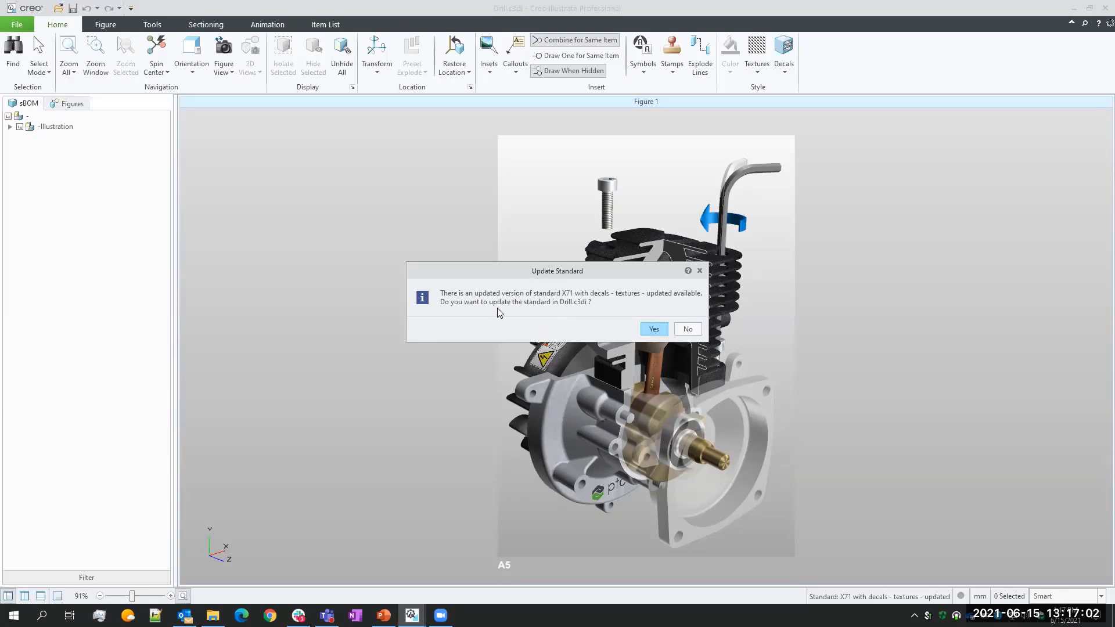
click(654, 331)
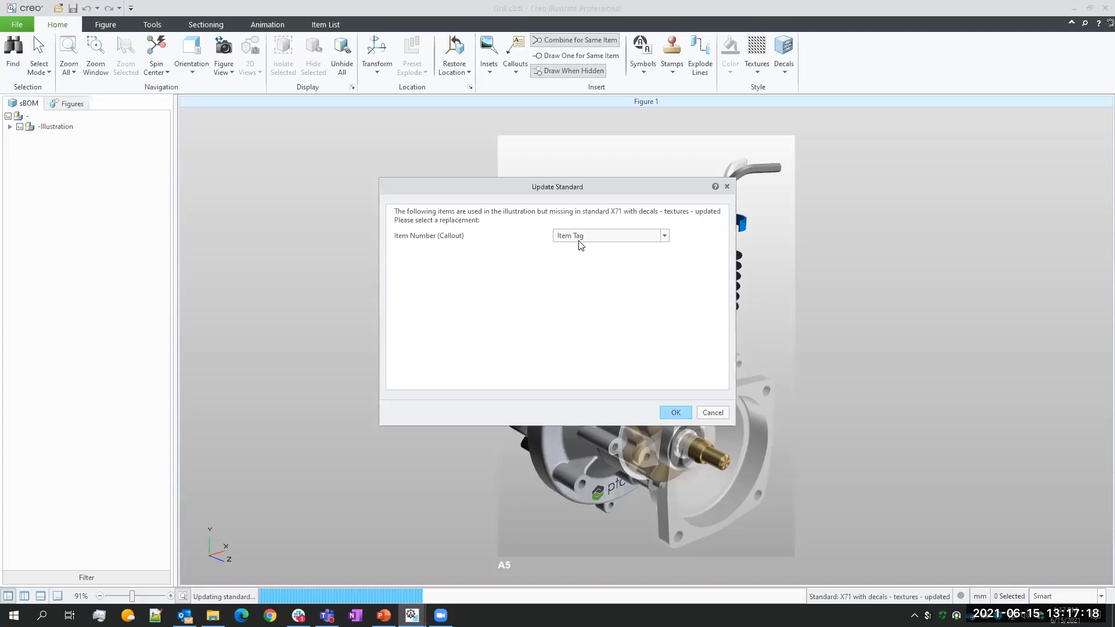
Keep Item Tag as the replacement for the missing Item Number callout, complete the update, and review and close its detailed report
click(665, 236)
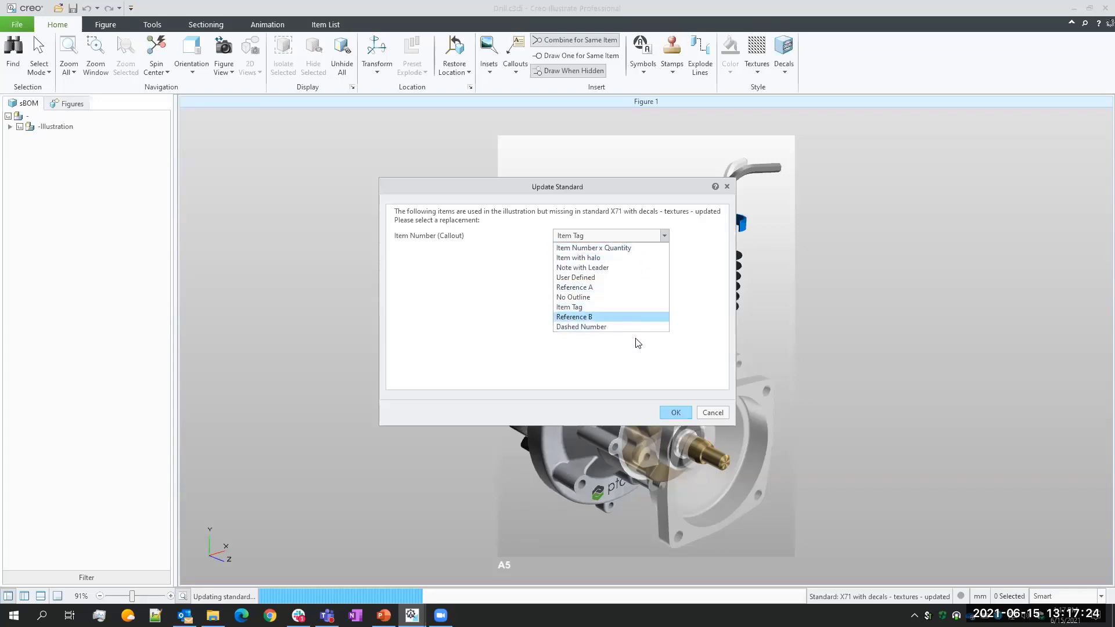
click(500, 342)
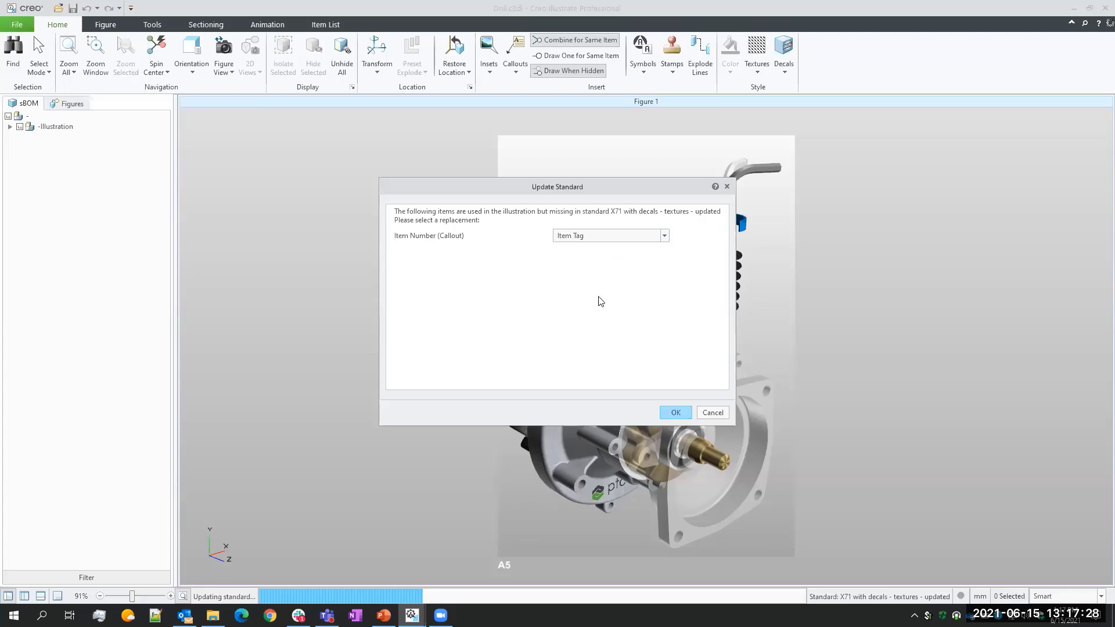
click(675, 413)
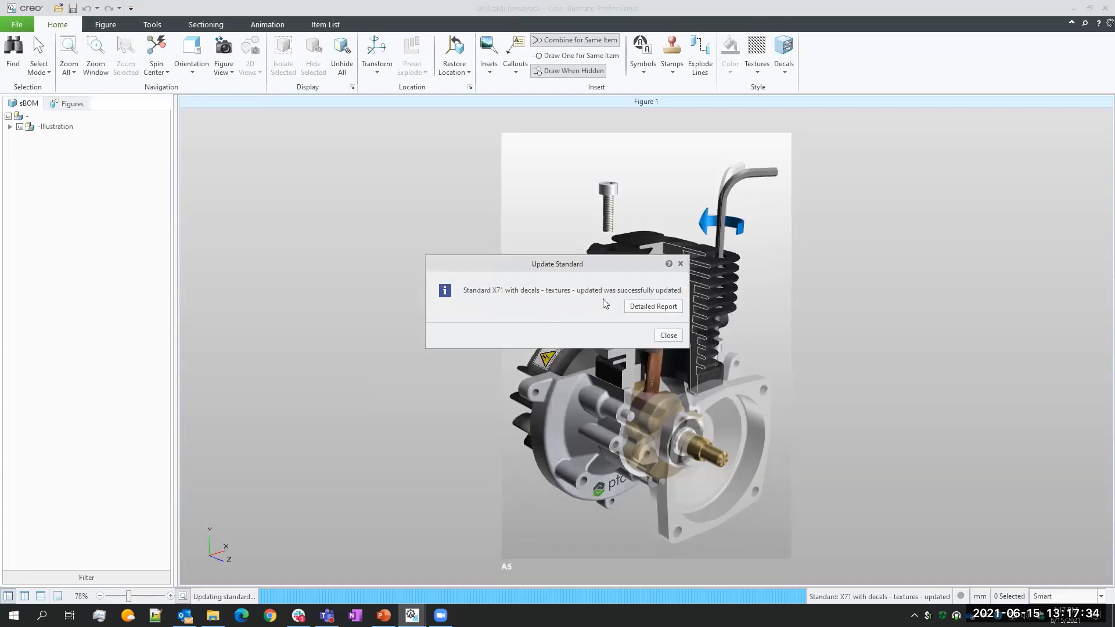
click(651, 307)
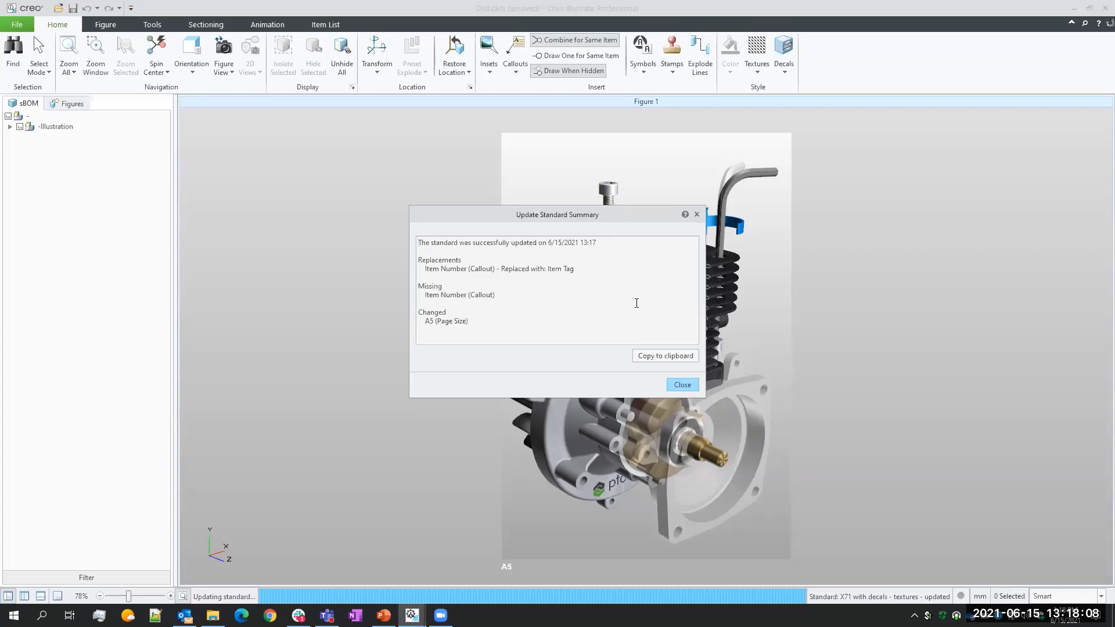
click(682, 383)
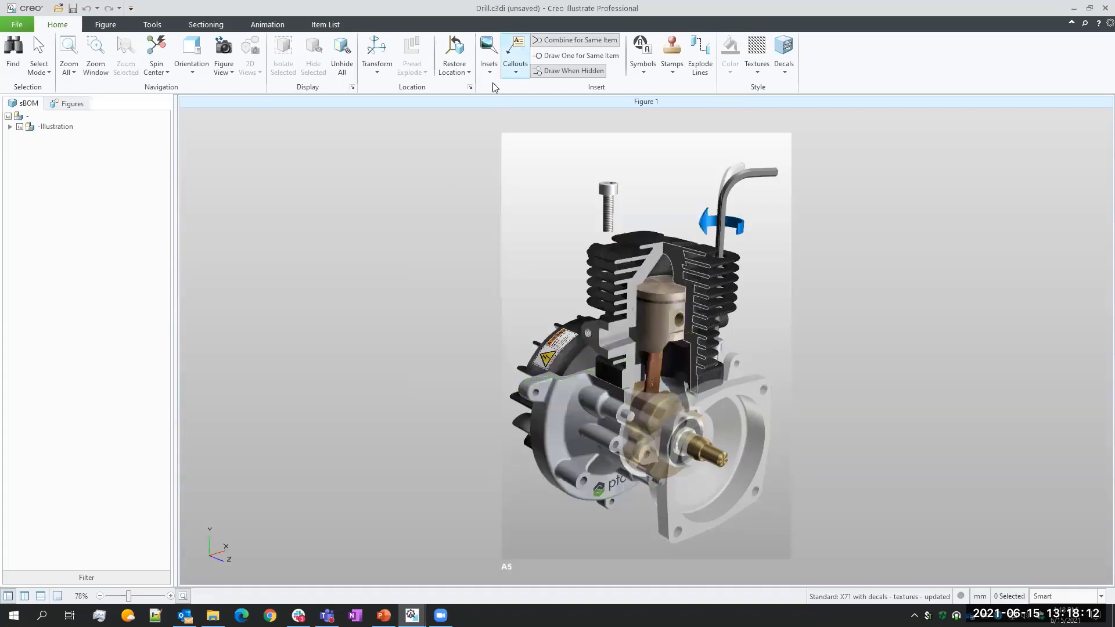
Display the Main Handle figure and set its page size to A5
click(68, 104)
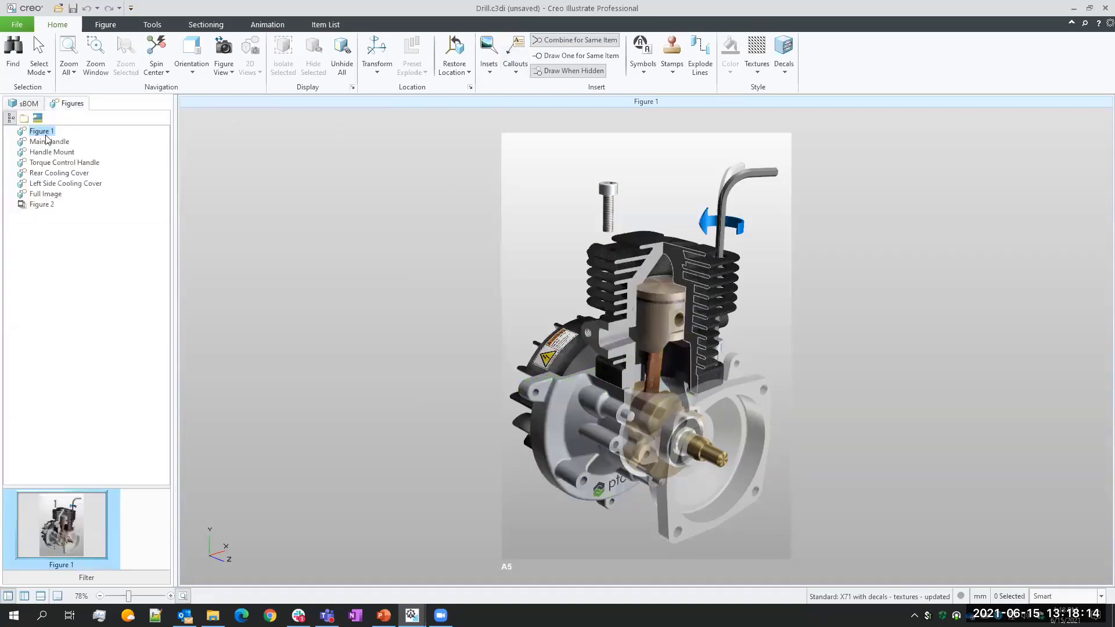
click(47, 142)
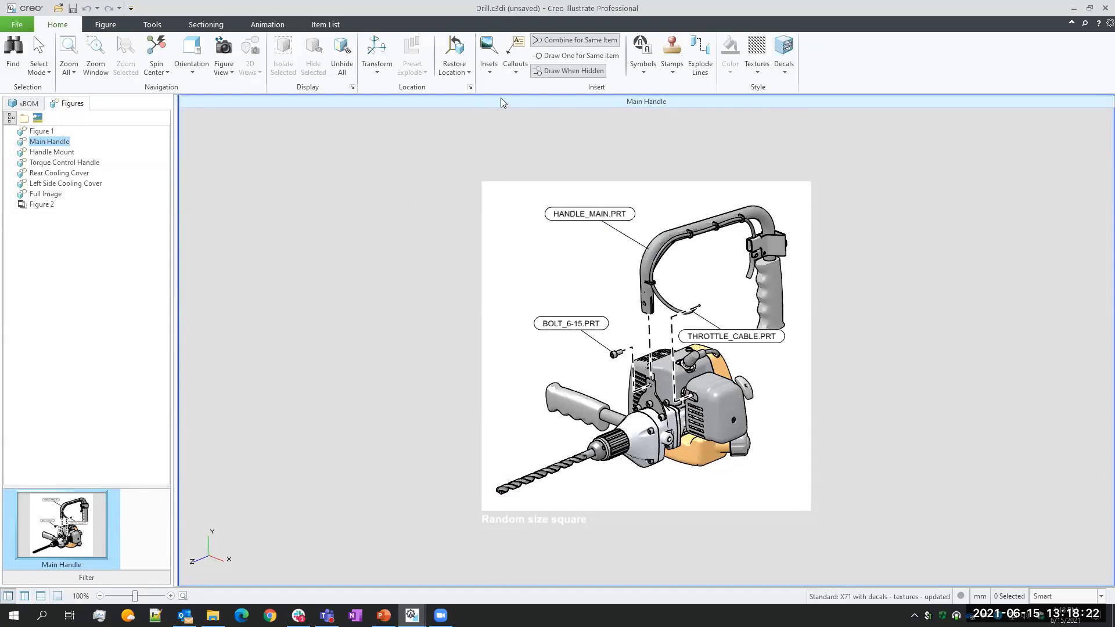
click(115, 27)
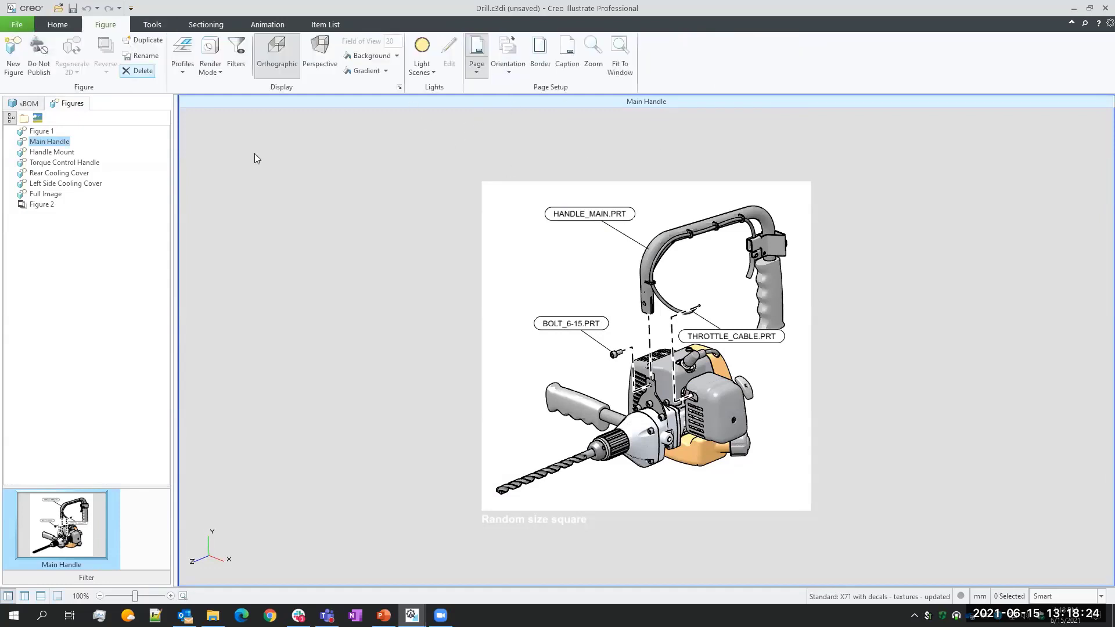
click(473, 67)
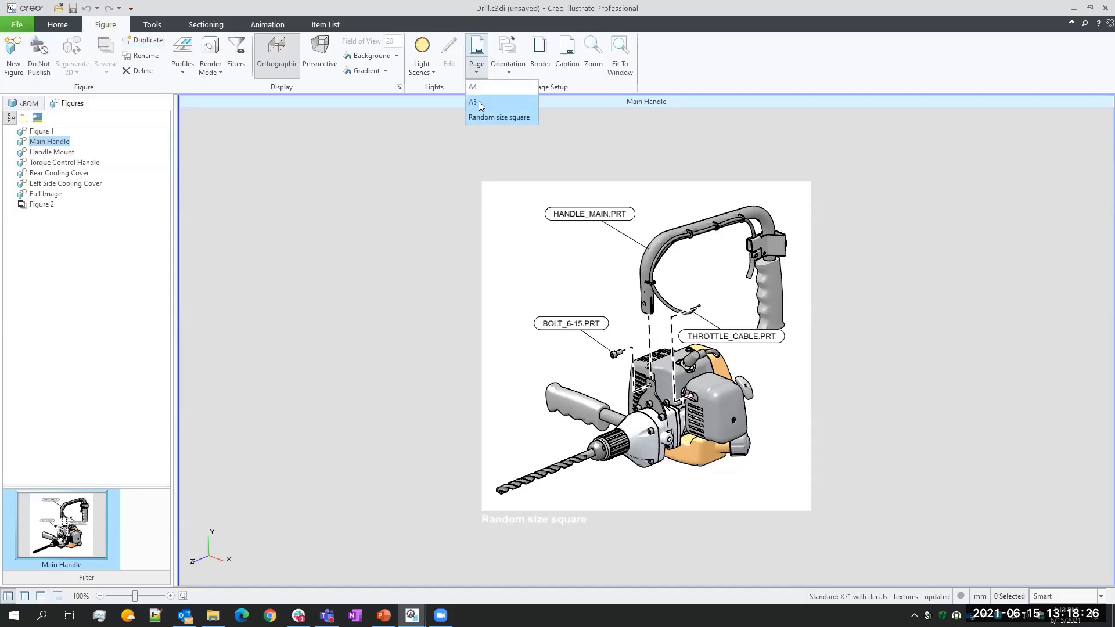
click(478, 101)
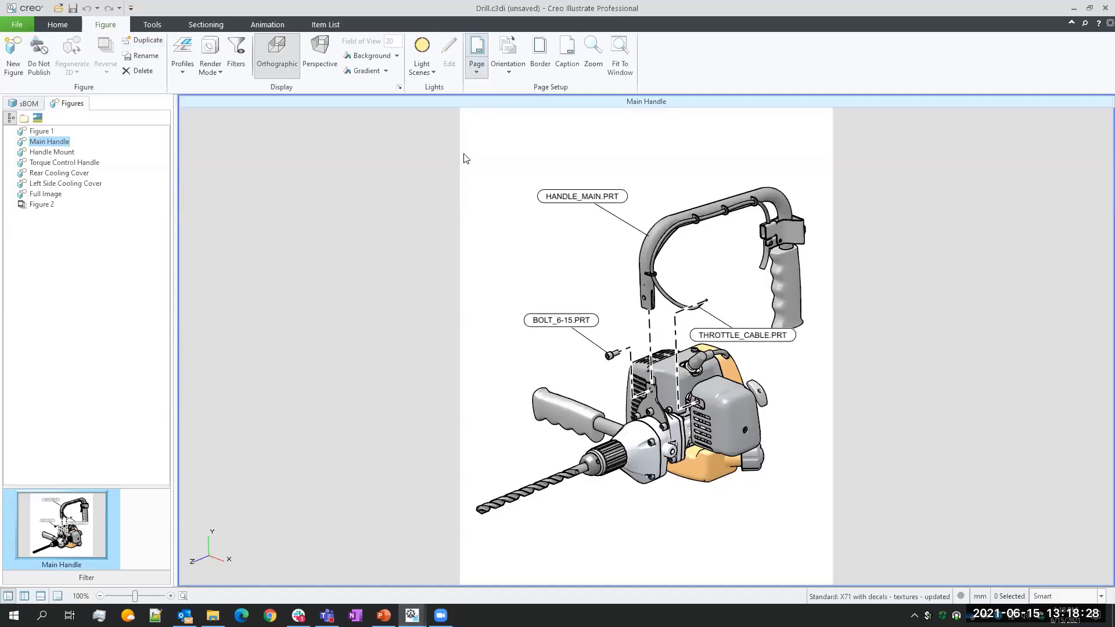
click(476, 73)
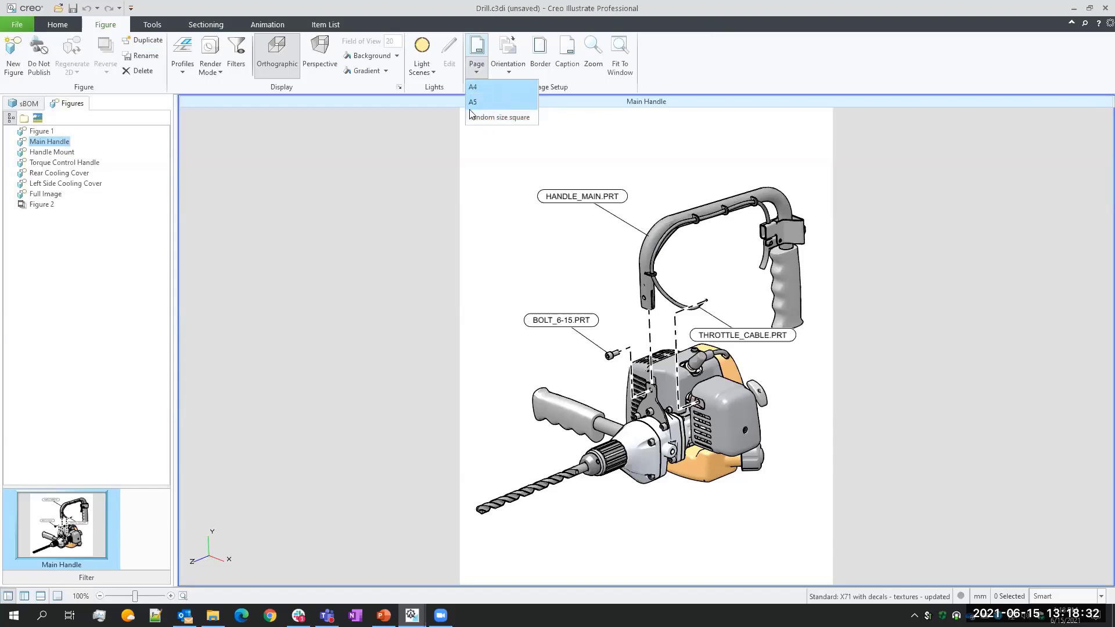
click(432, 191)
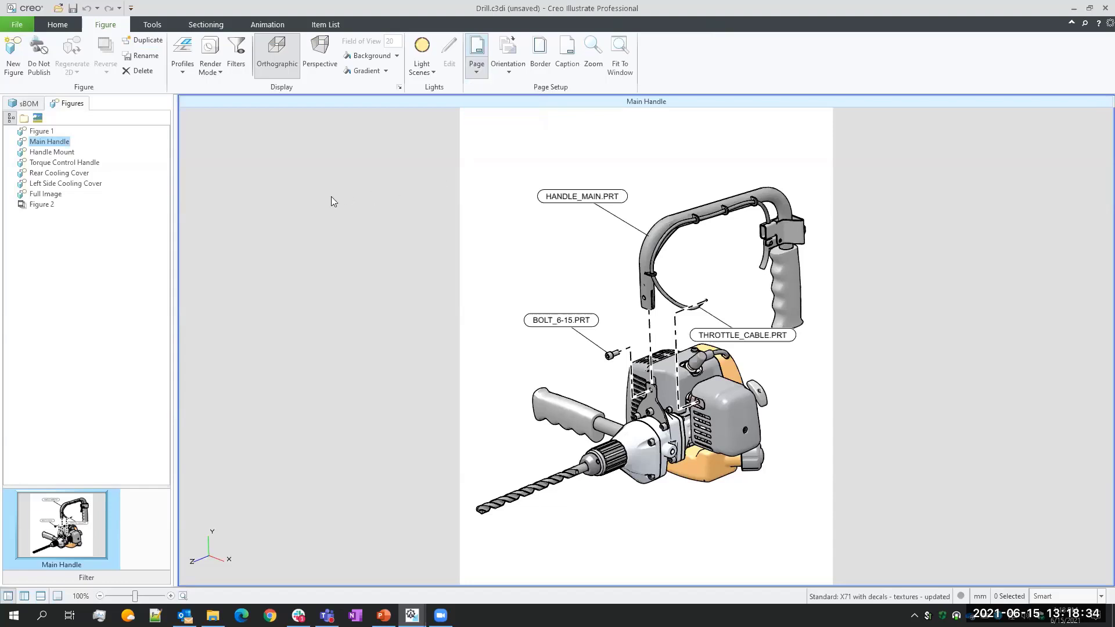
Examine the A5 entry in the illustration-level 3D Page options, then leave the options without changes
click(17, 24)
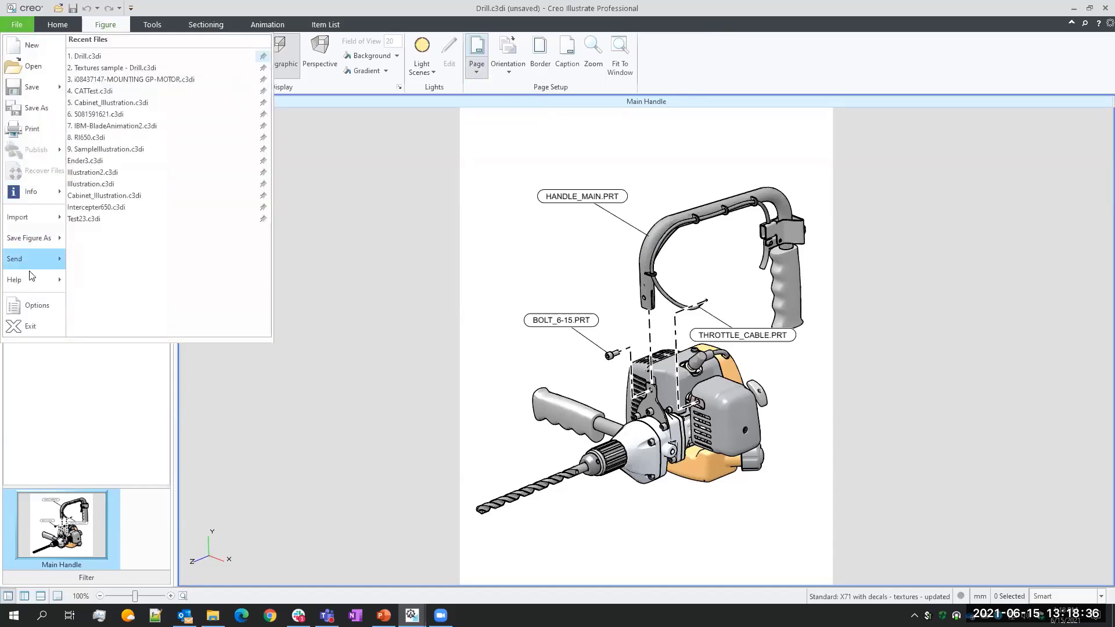
click(30, 304)
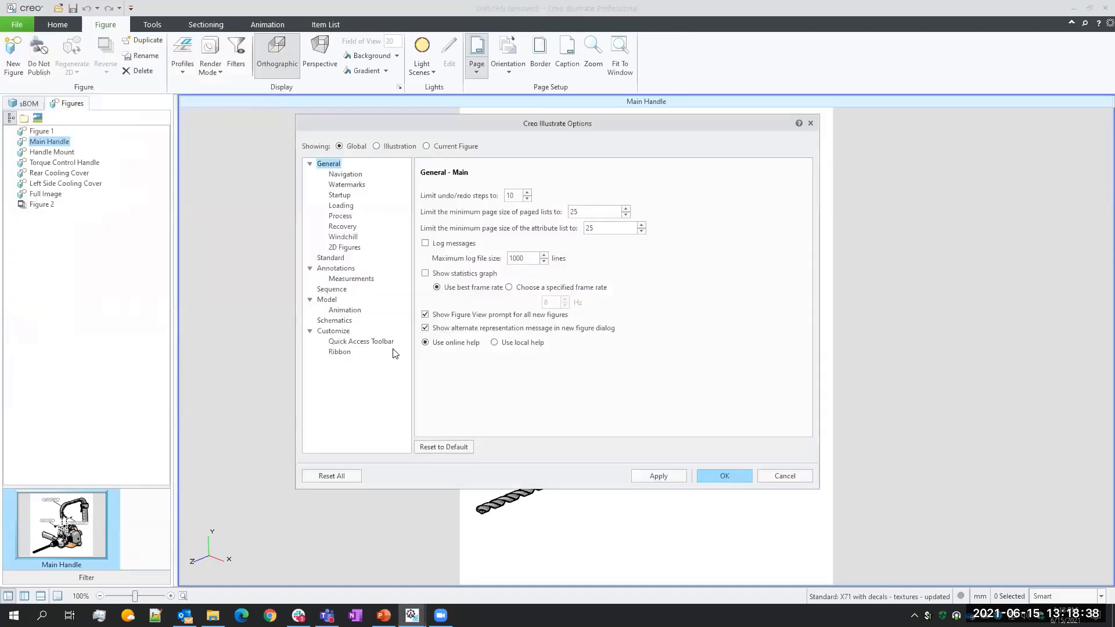
click(376, 146)
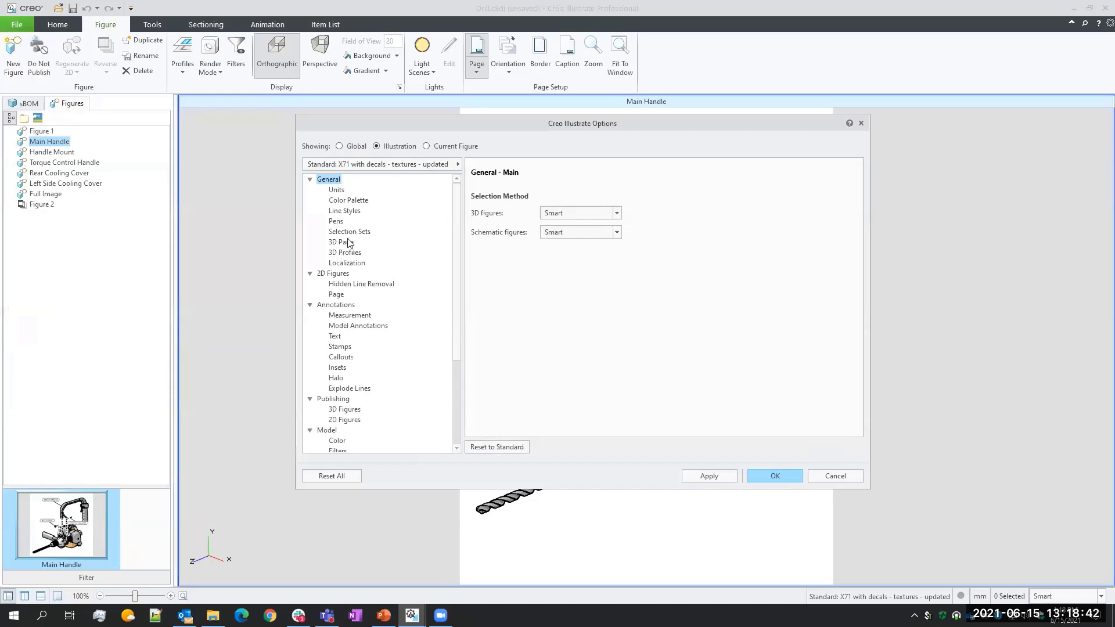
click(348, 243)
click(520, 225)
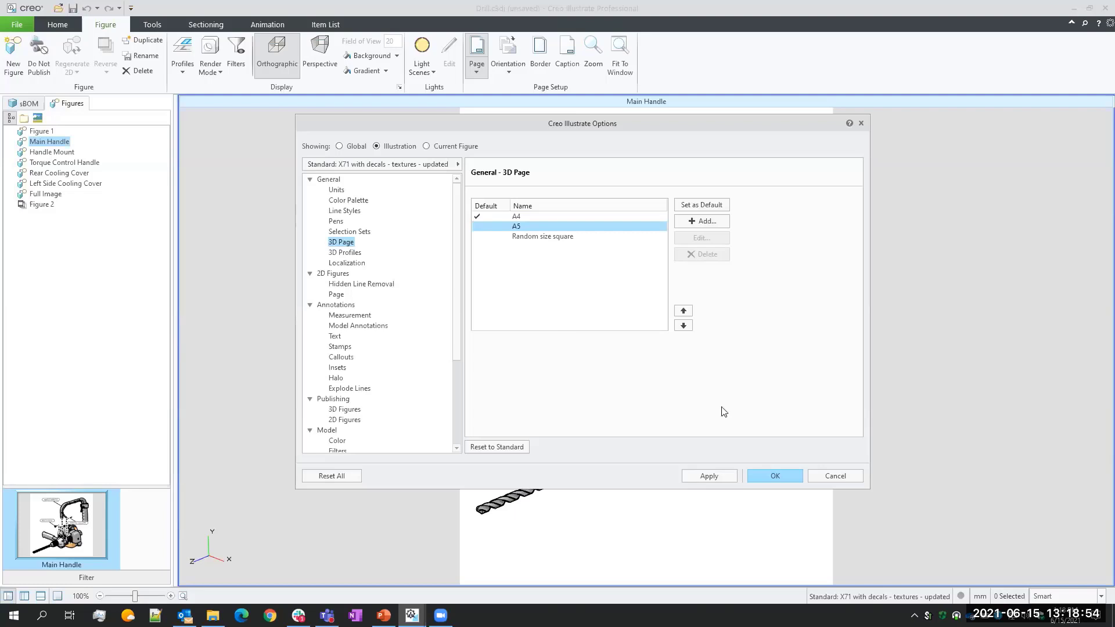
click(834, 477)
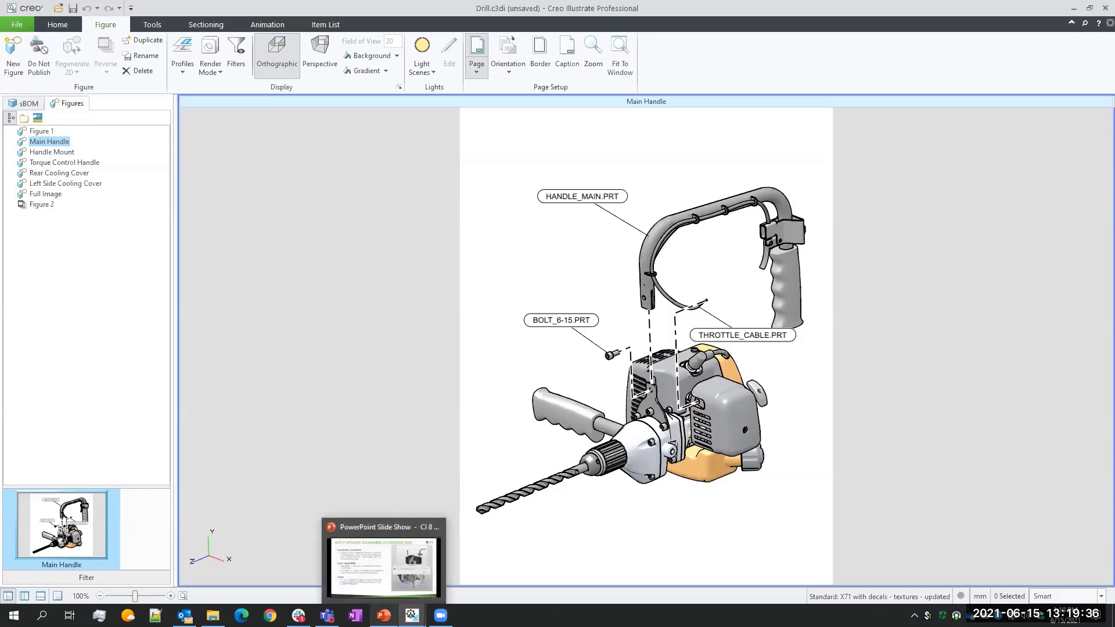
Switch to the PowerPoint slide show and advance past the "Apply Updated Standards to Existing Files" slide
click(383, 615)
click(569, 323)
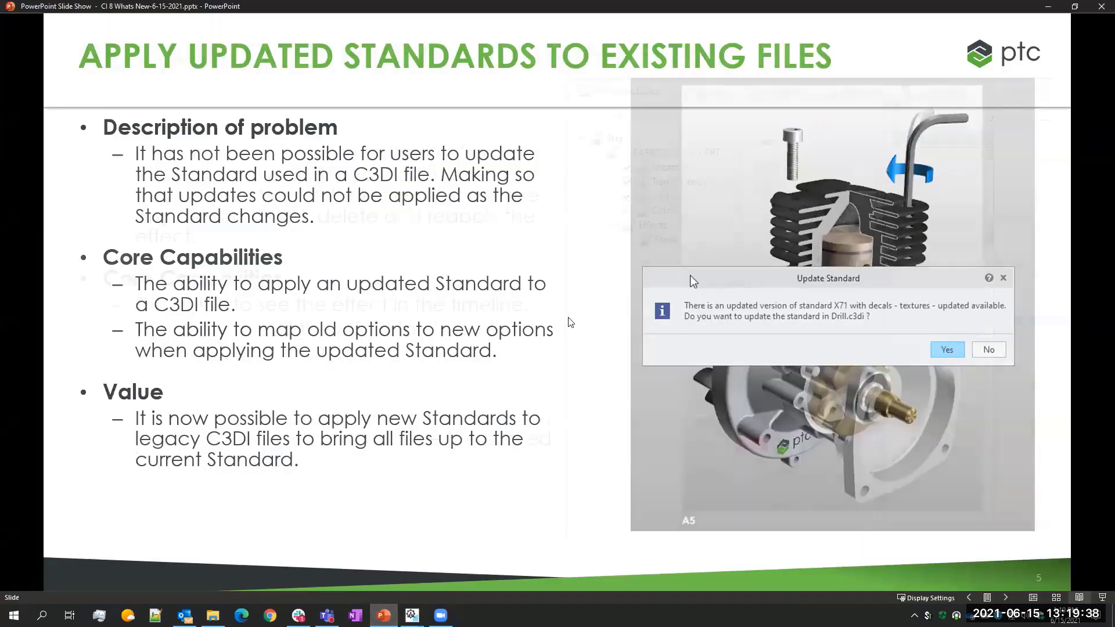
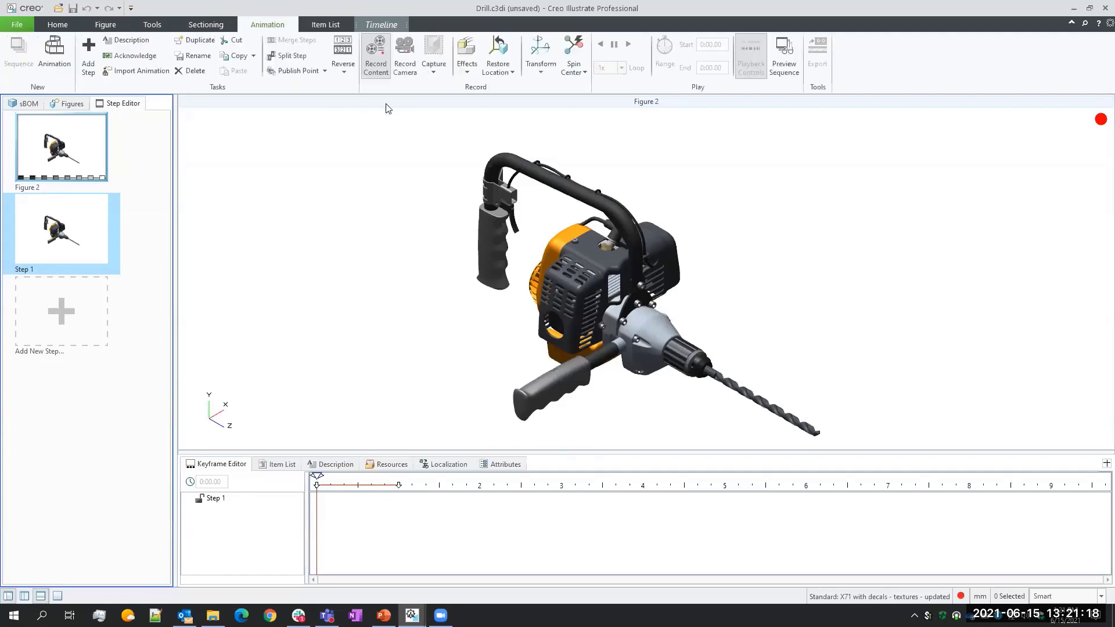
Add a Flash effect to the front gearbox housing in Step 1, coloured red and flashing 3 times
click(467, 61)
click(400, 248)
click(657, 328)
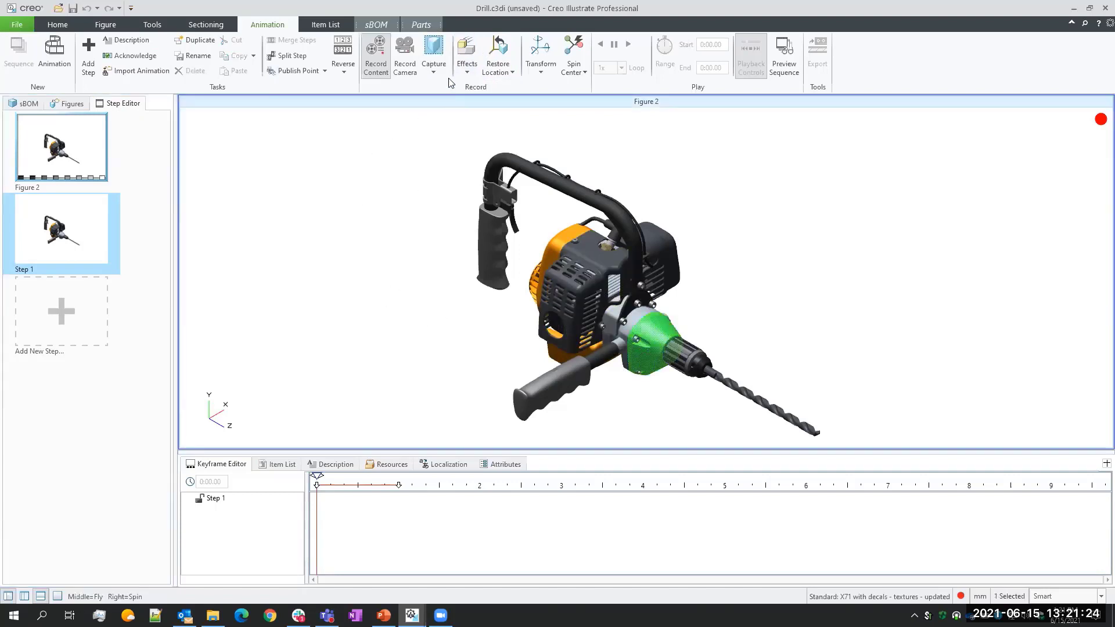
click(467, 61)
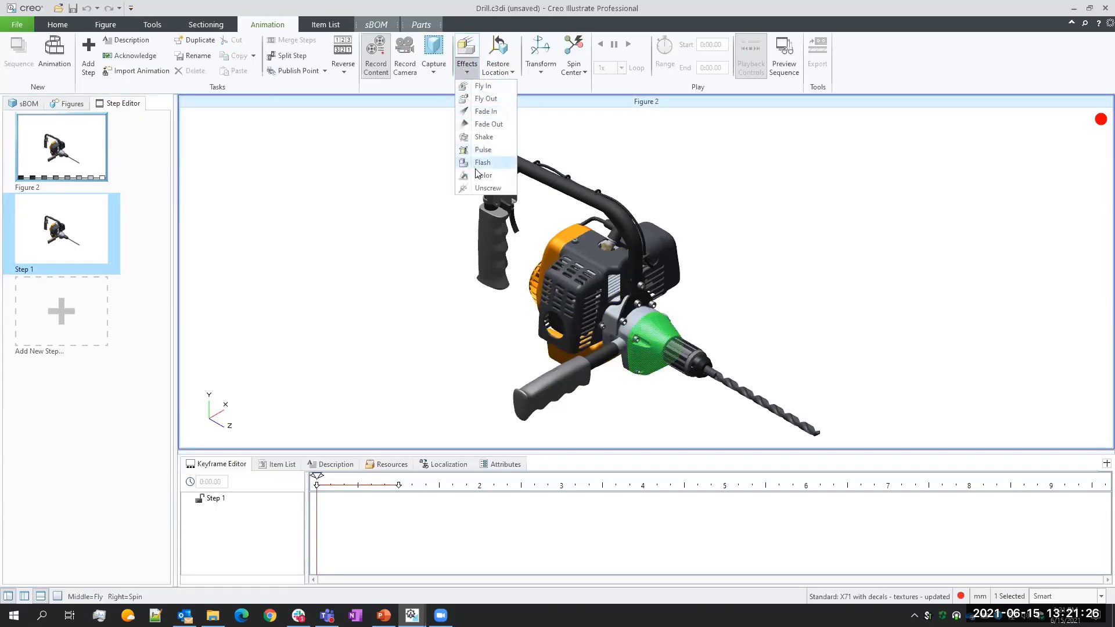
click(482, 165)
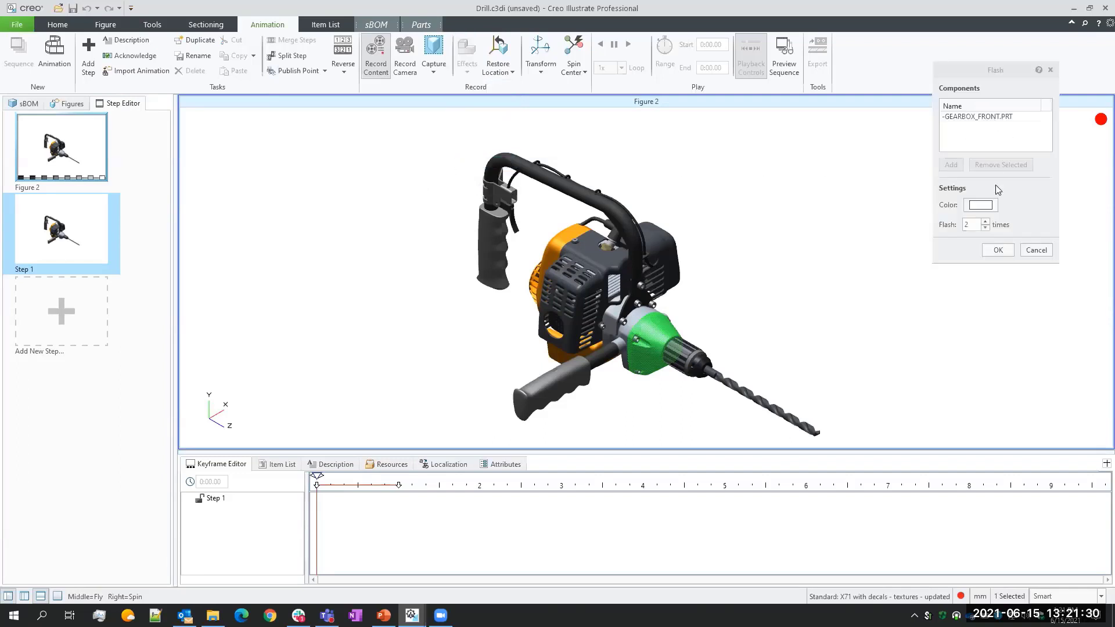
click(981, 206)
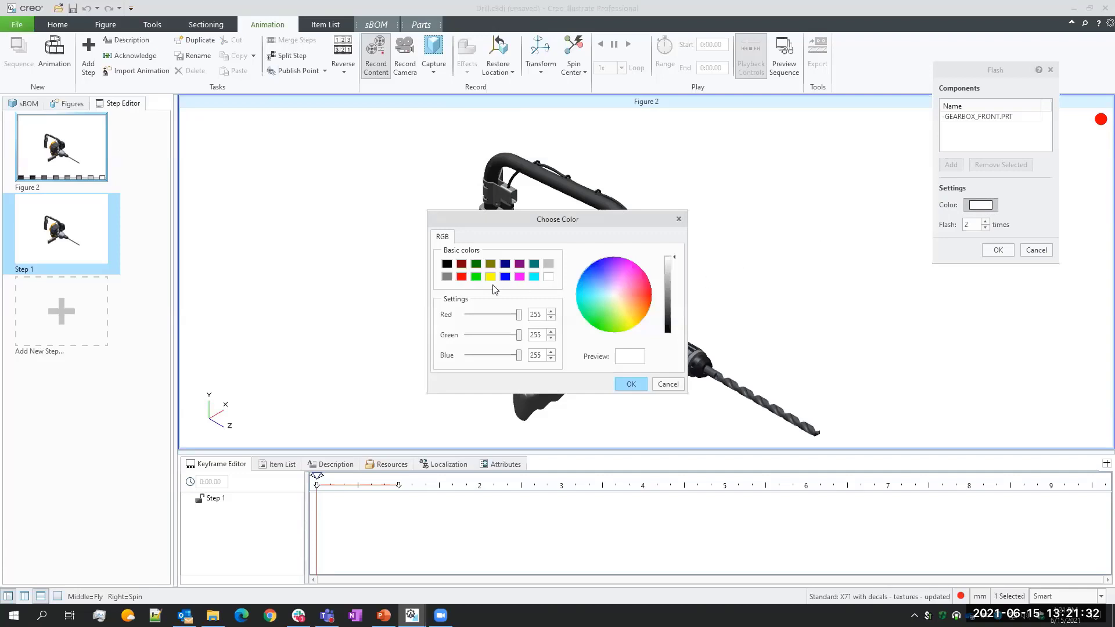
click(461, 277)
click(630, 385)
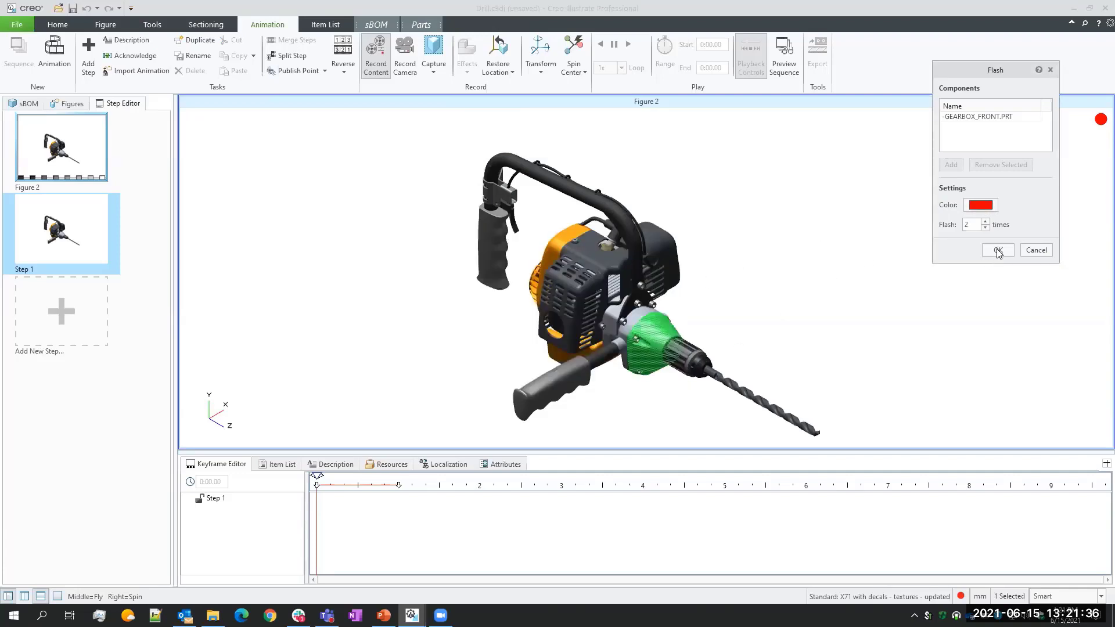
click(986, 222)
click(998, 251)
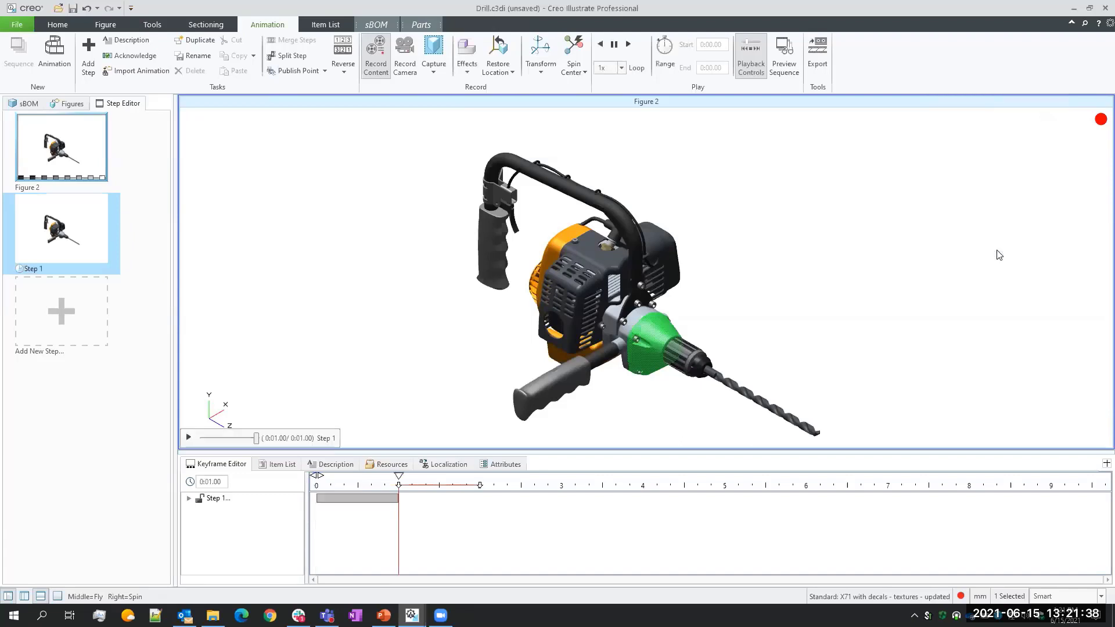
click(427, 406)
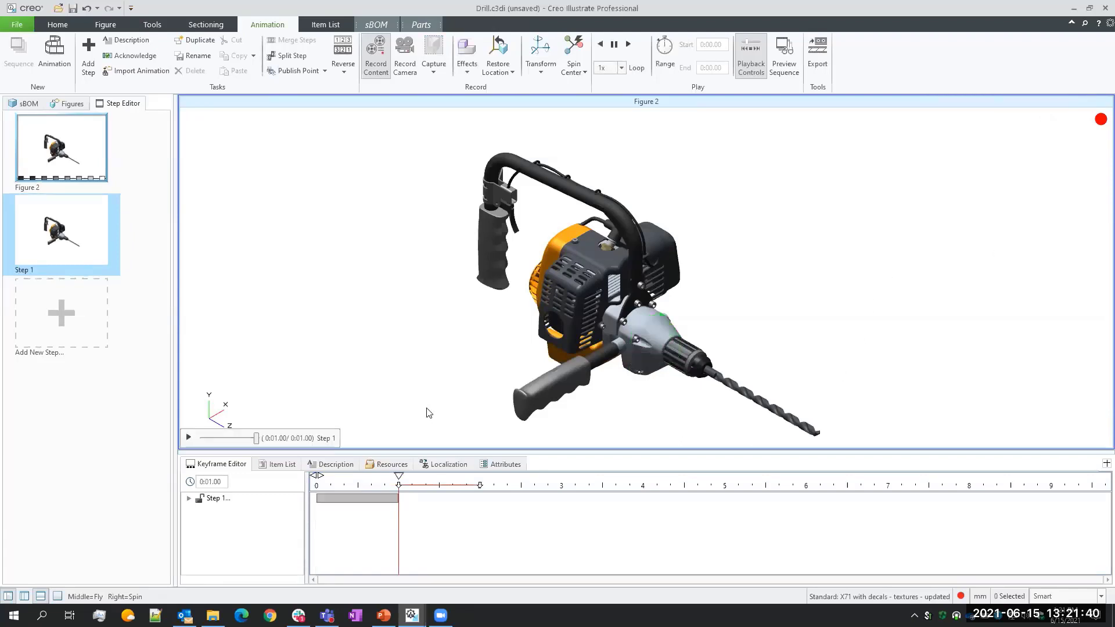
Return the Step 1 timeline to 0:00.00 and expand the GEARBOX_FRONT.PRT tracks down to its Flash effect
drag(399, 488, 317, 499)
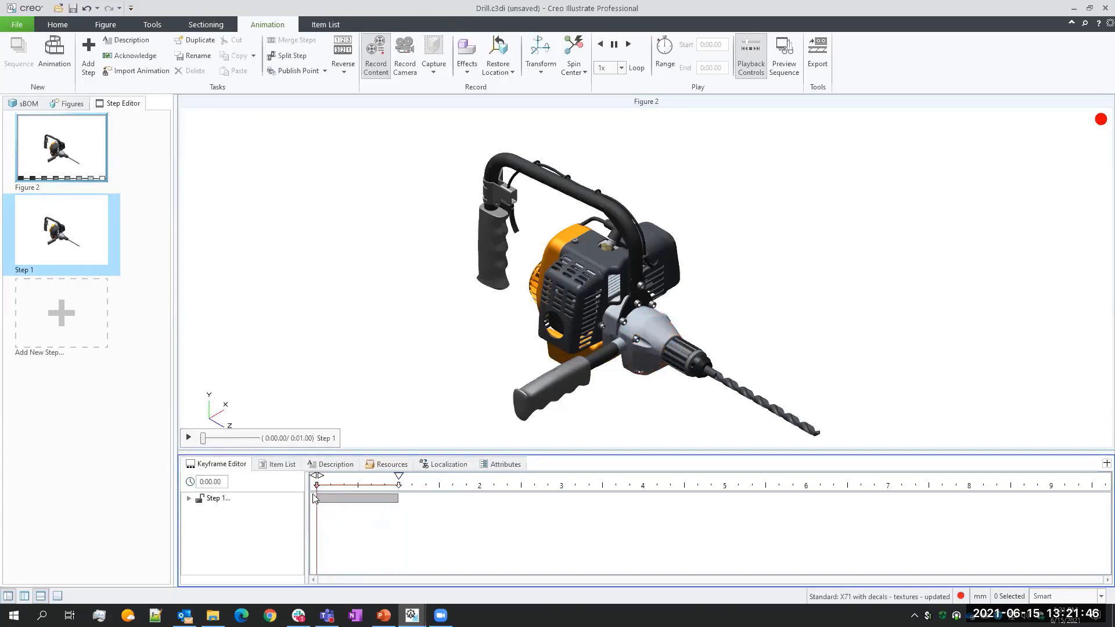
click(189, 498)
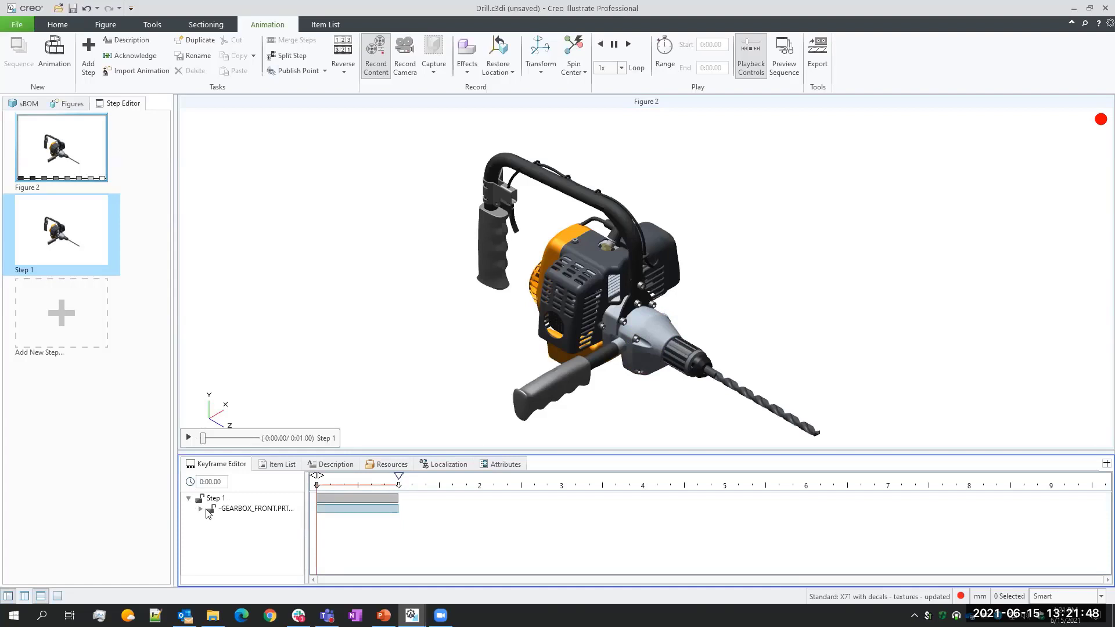
click(201, 509)
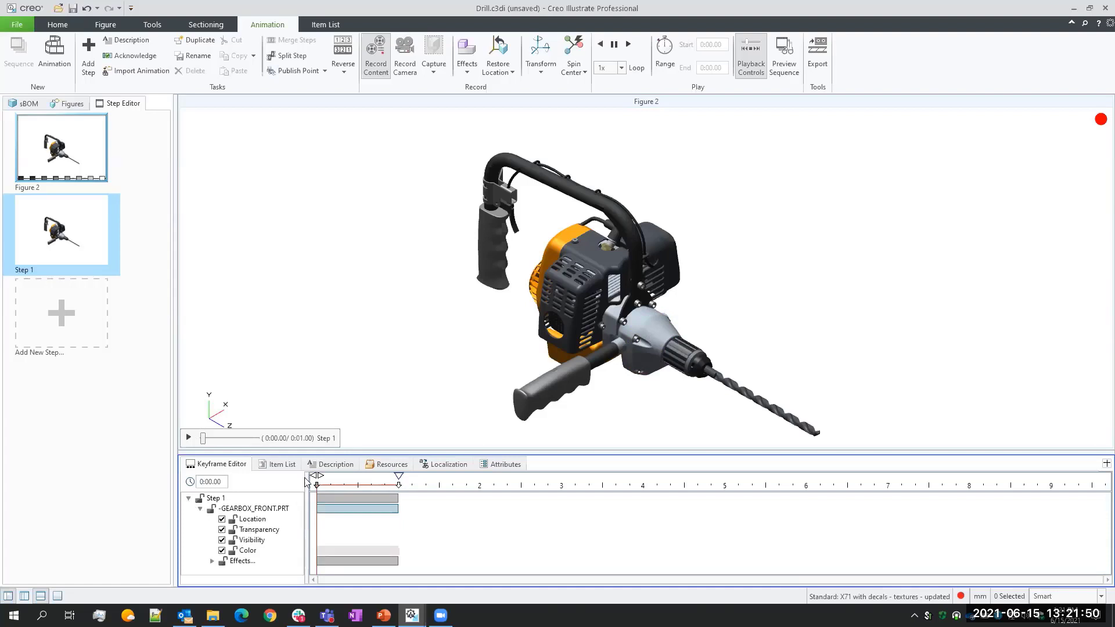
drag(323, 453, 324, 433)
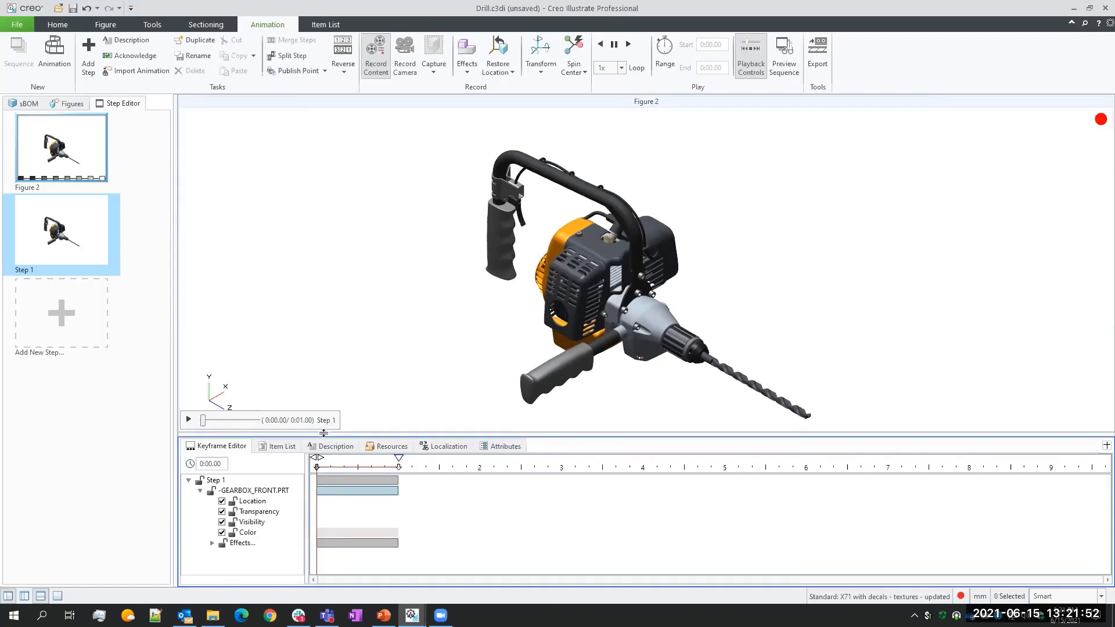
click(212, 543)
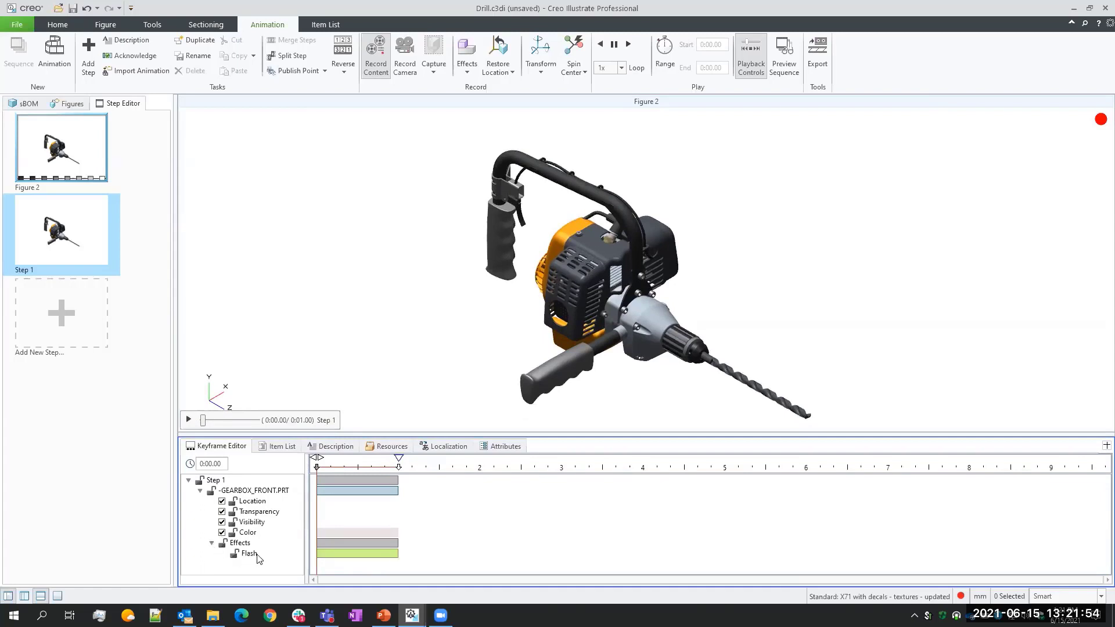
Edit the settings of the gearbox's Flash effect in the timeline to flash 5 times in yellow
click(366, 554)
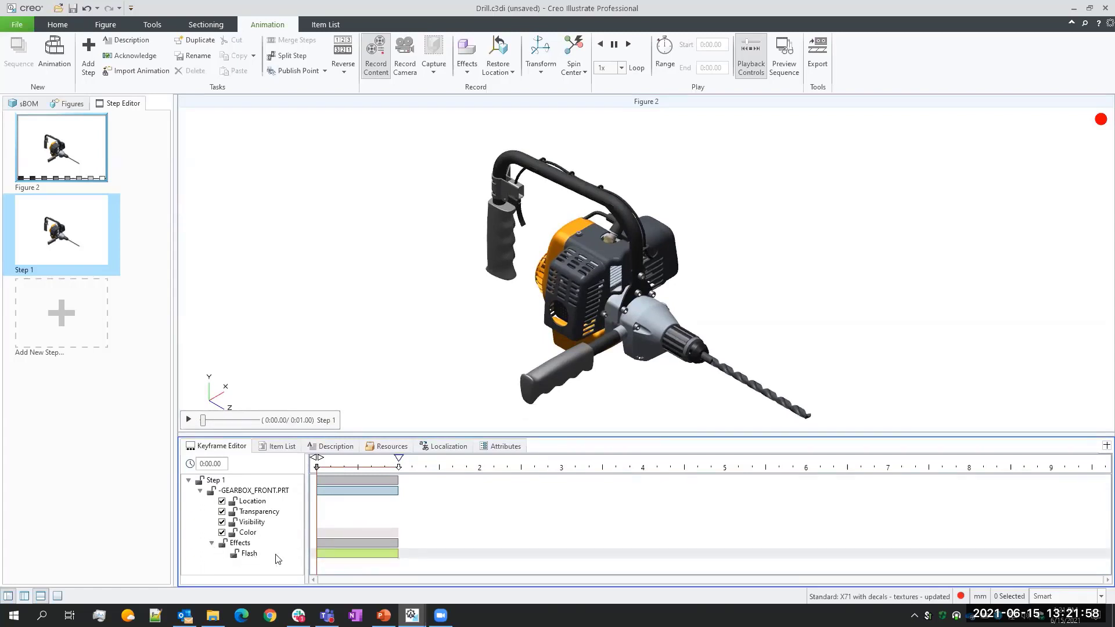
click(343, 555)
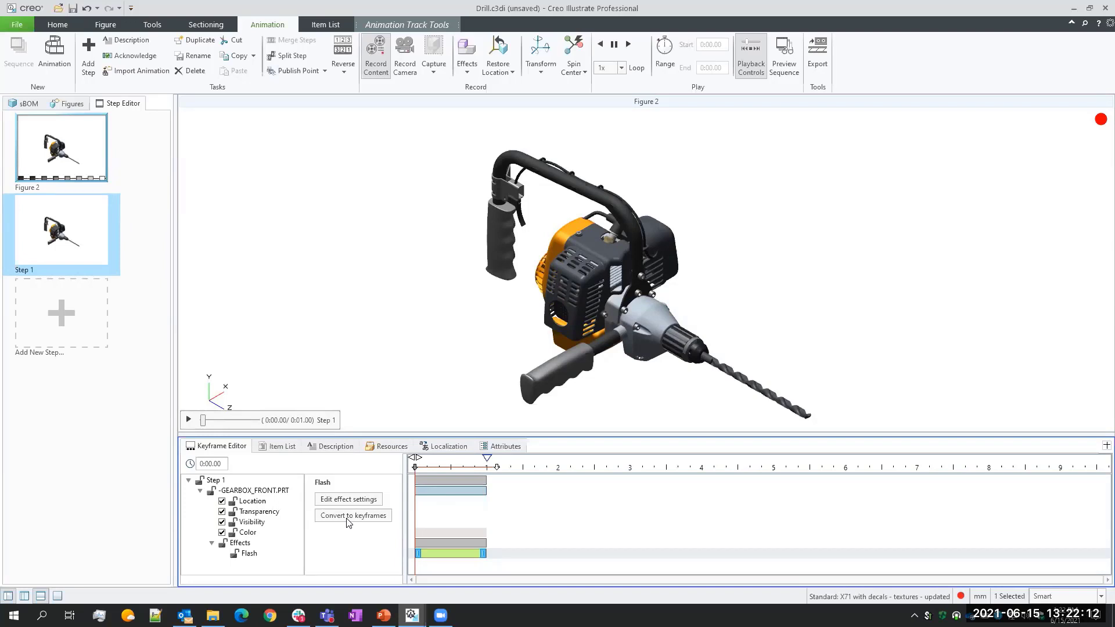
click(348, 501)
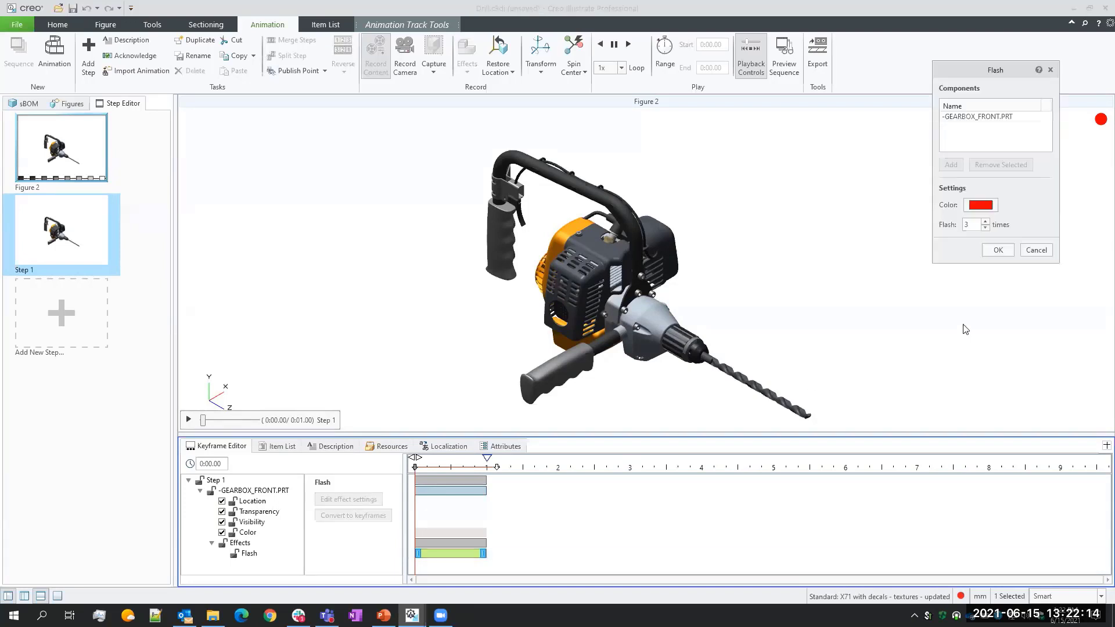
click(986, 221)
click(986, 221)
click(990, 208)
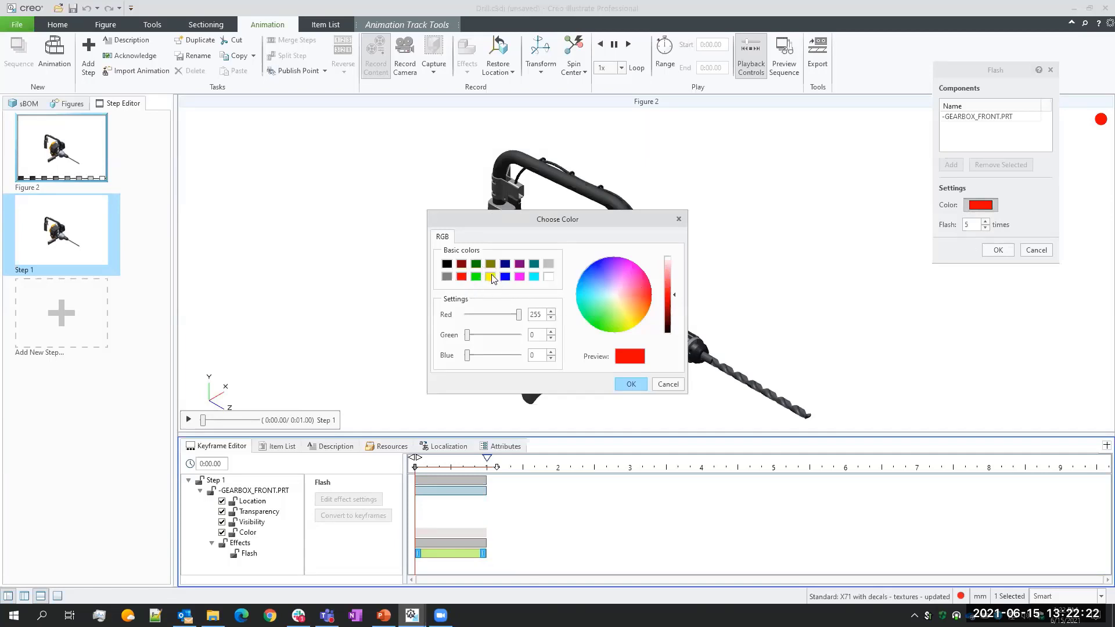
click(491, 276)
click(629, 383)
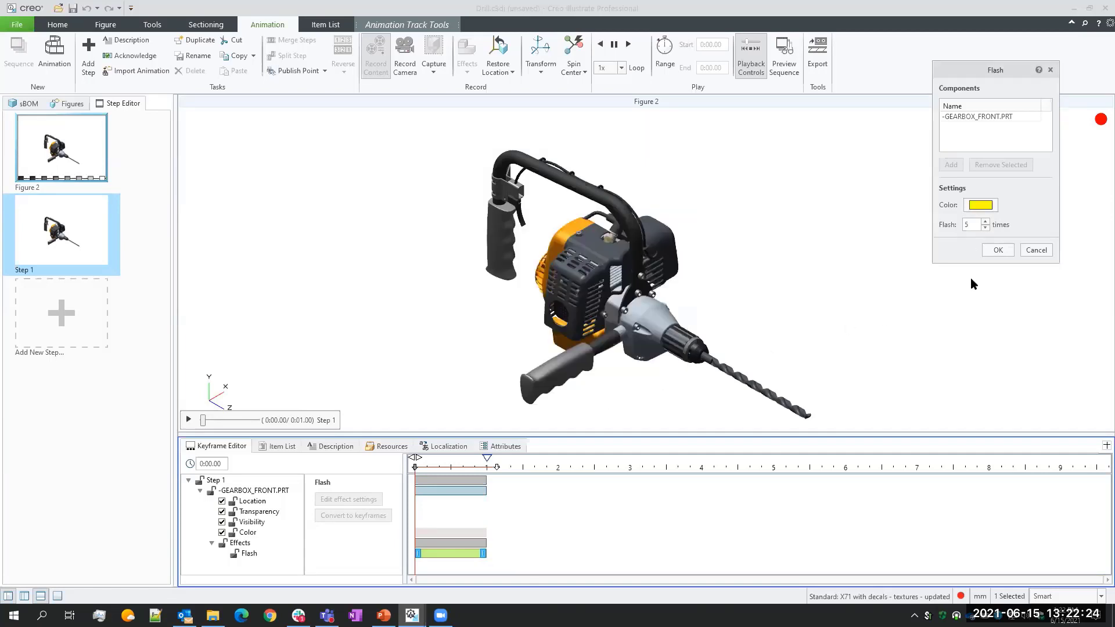
click(1001, 250)
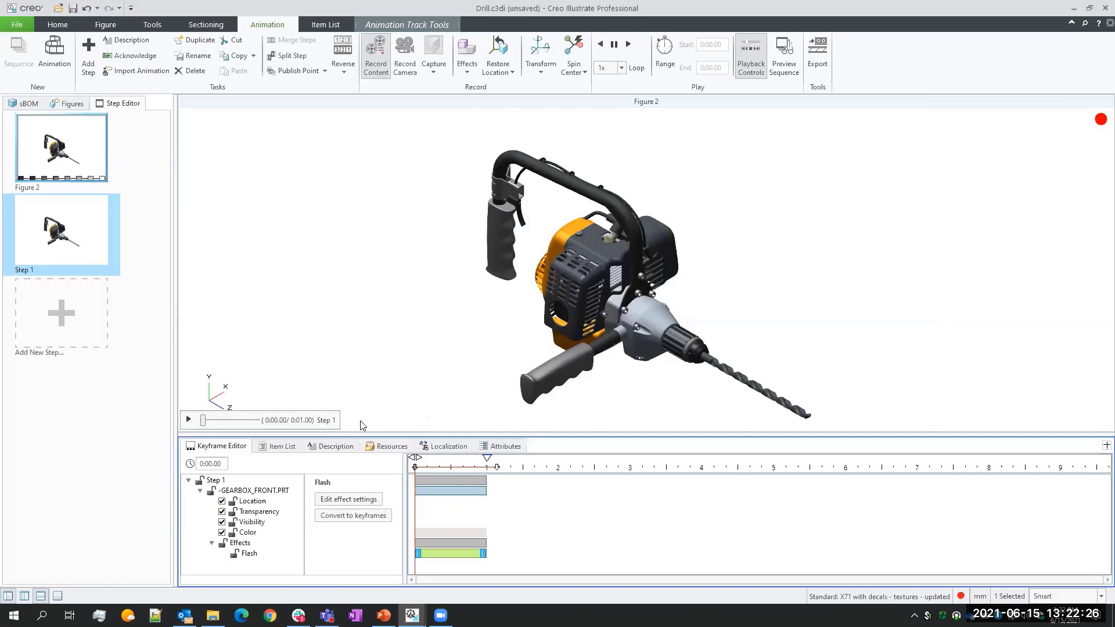
Preview the start of the edited flash animation, rewind it, and look through the available animation effects
click(209, 420)
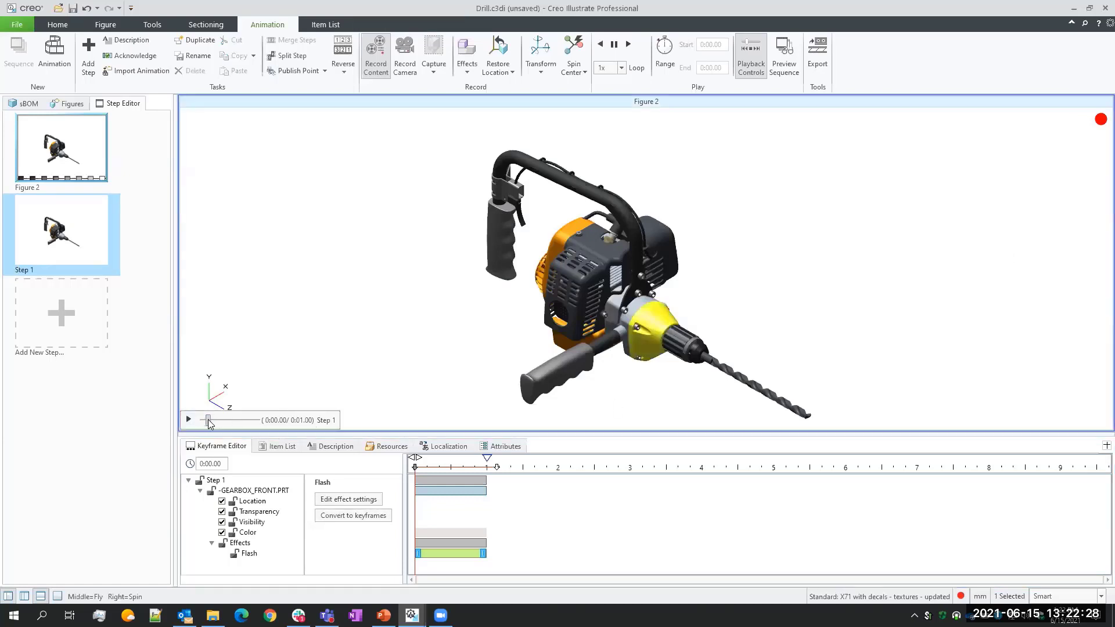
mouse_move(210, 421)
mouse_down()
mouse_move(266, 431)
mouse_move(201, 429)
mouse_up()
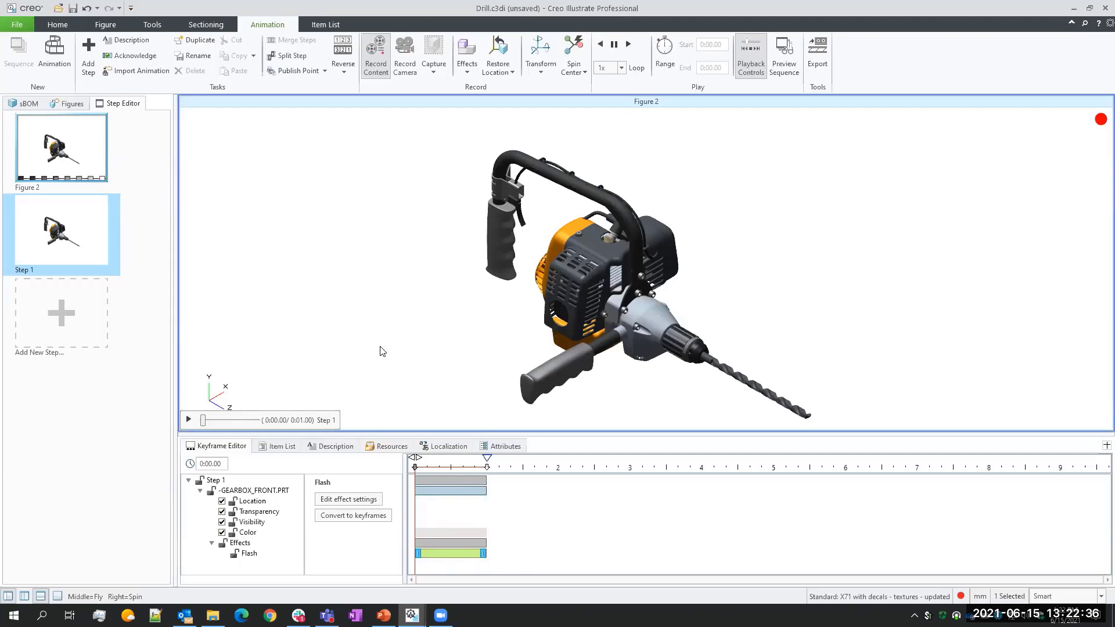
click(468, 70)
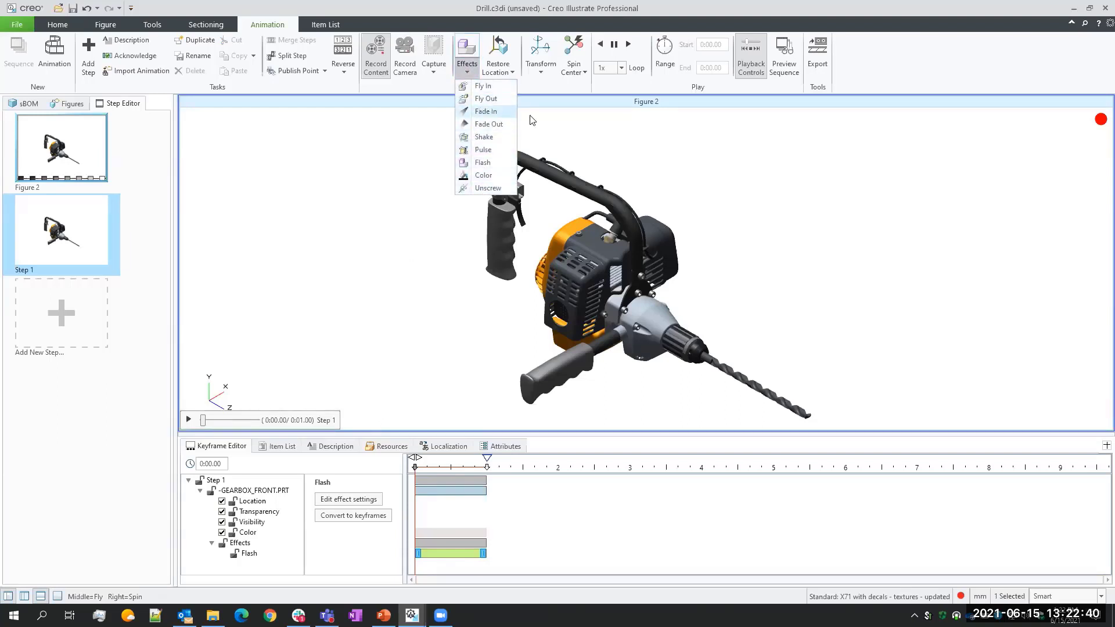
click(579, 105)
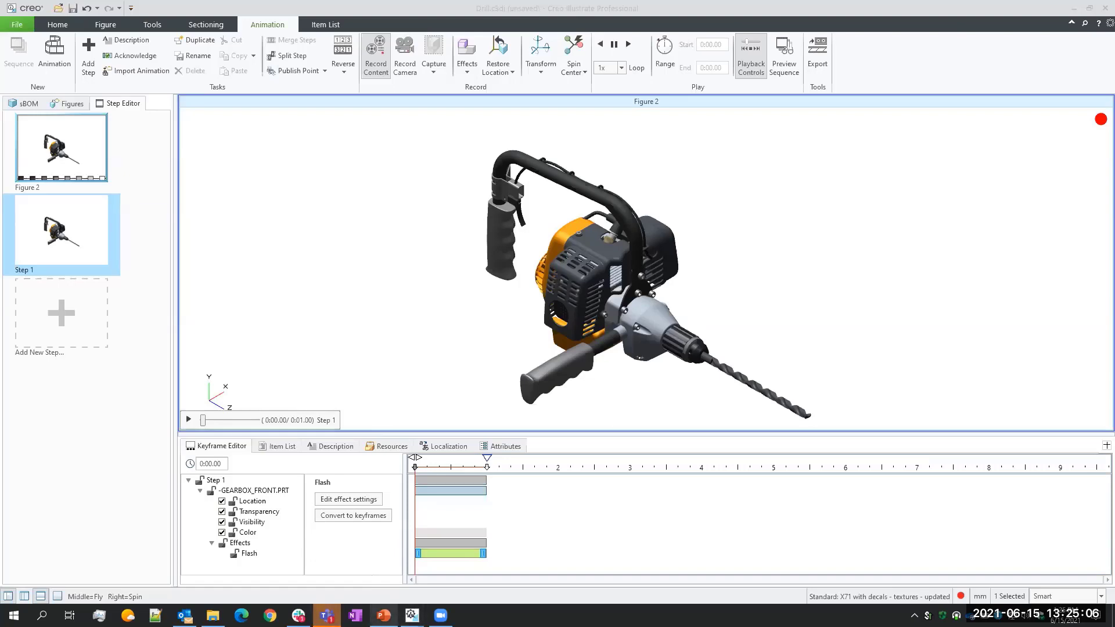
Switch to the PowerPoint slide show and advance past the "New Ability to Edit Animation Effects" slide
click(383, 615)
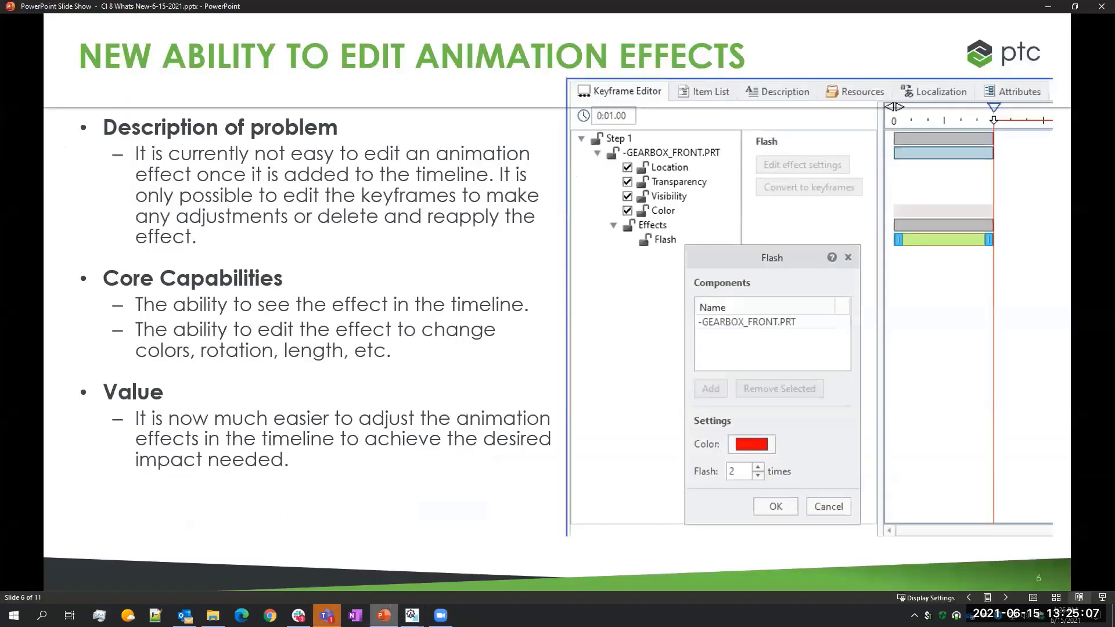
click(515, 287)
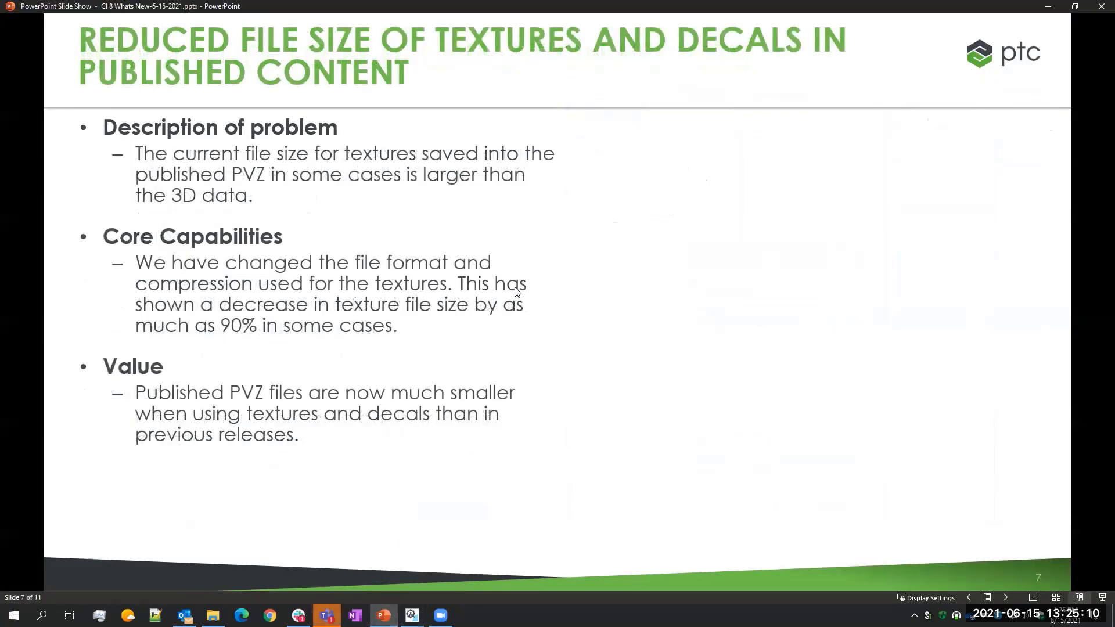